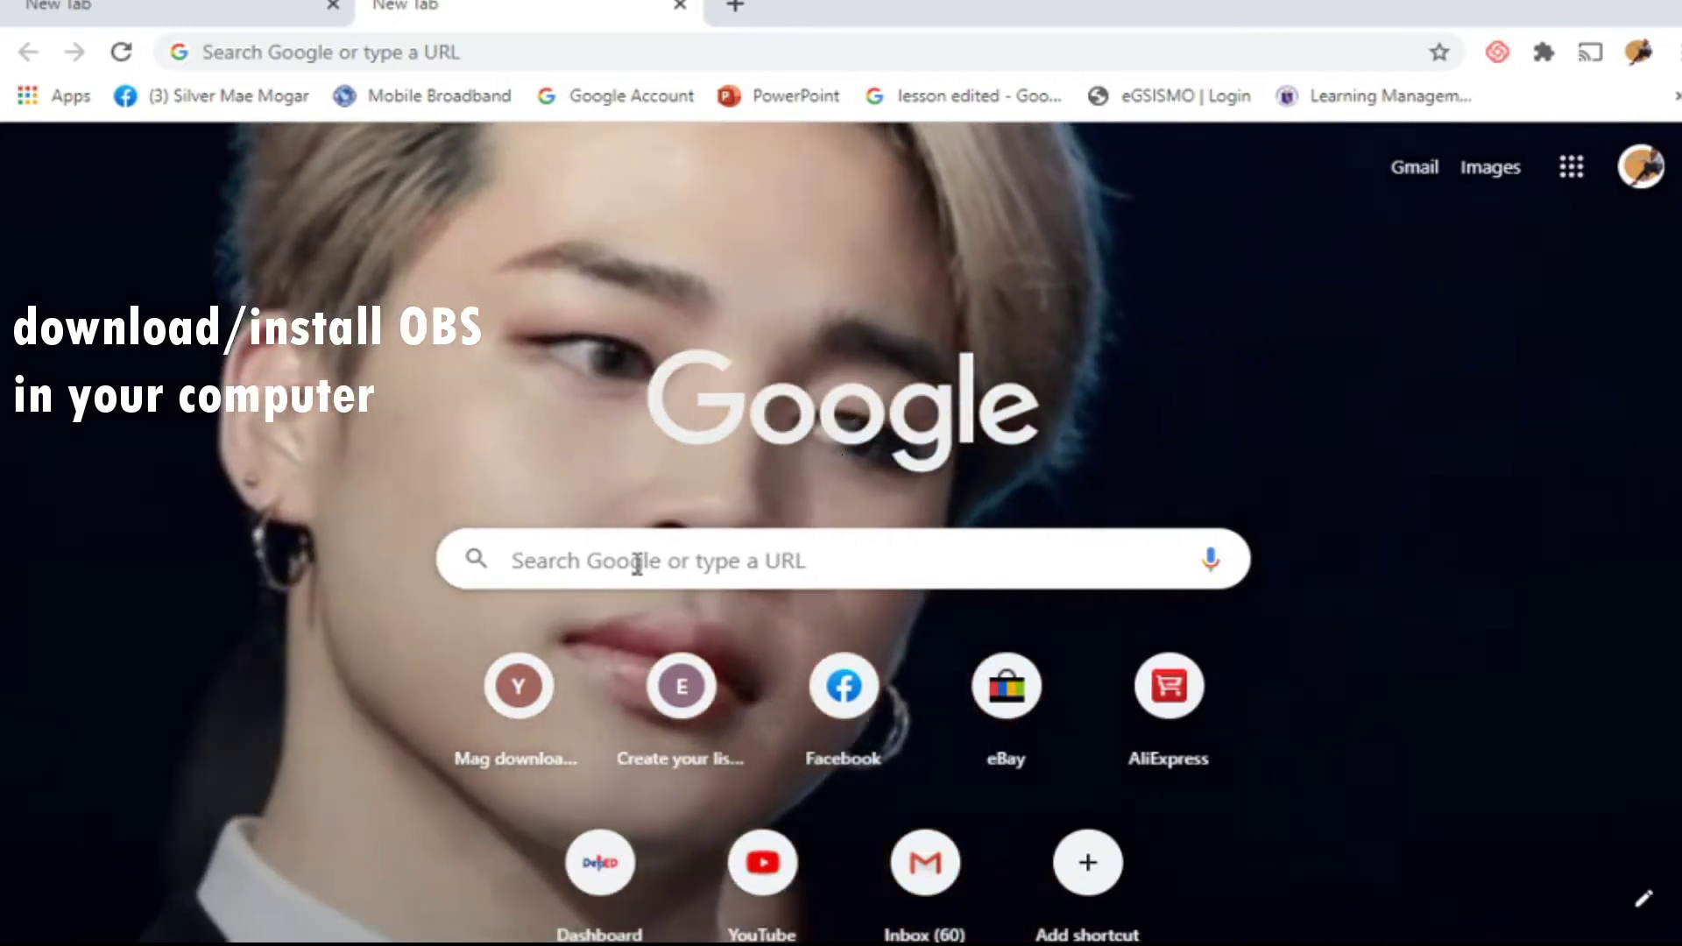
- Search Google for OBS and request the Windows download from the OBS Studio website
click(637, 564)
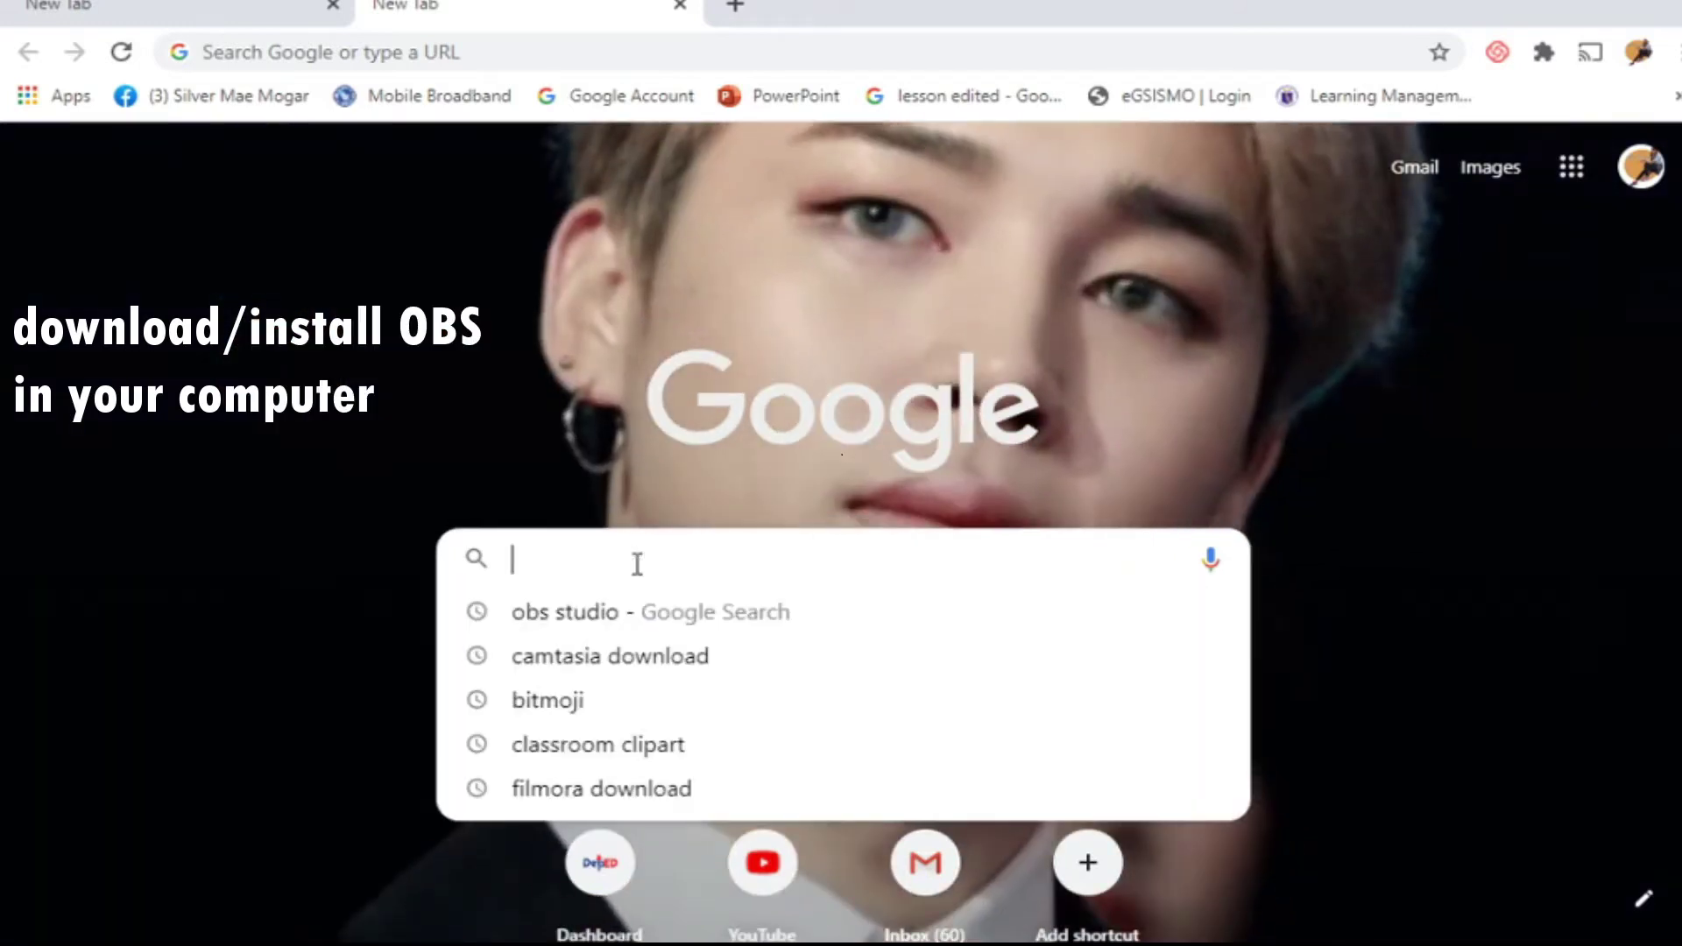
text(O)
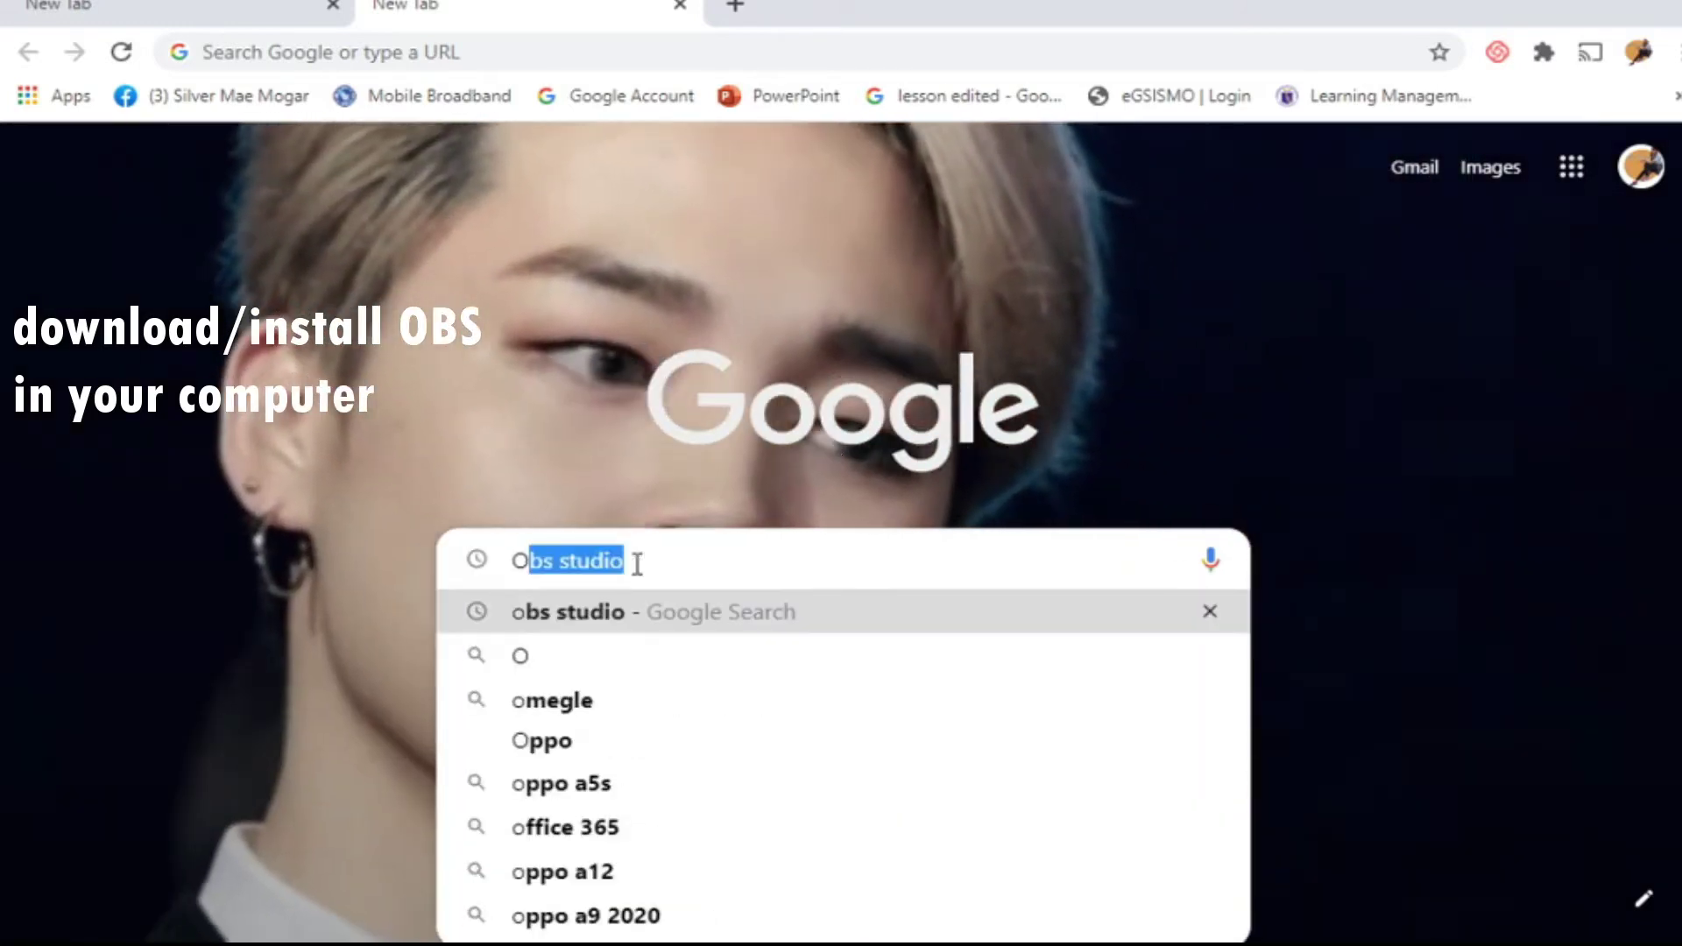
text(BS)
key(Return)
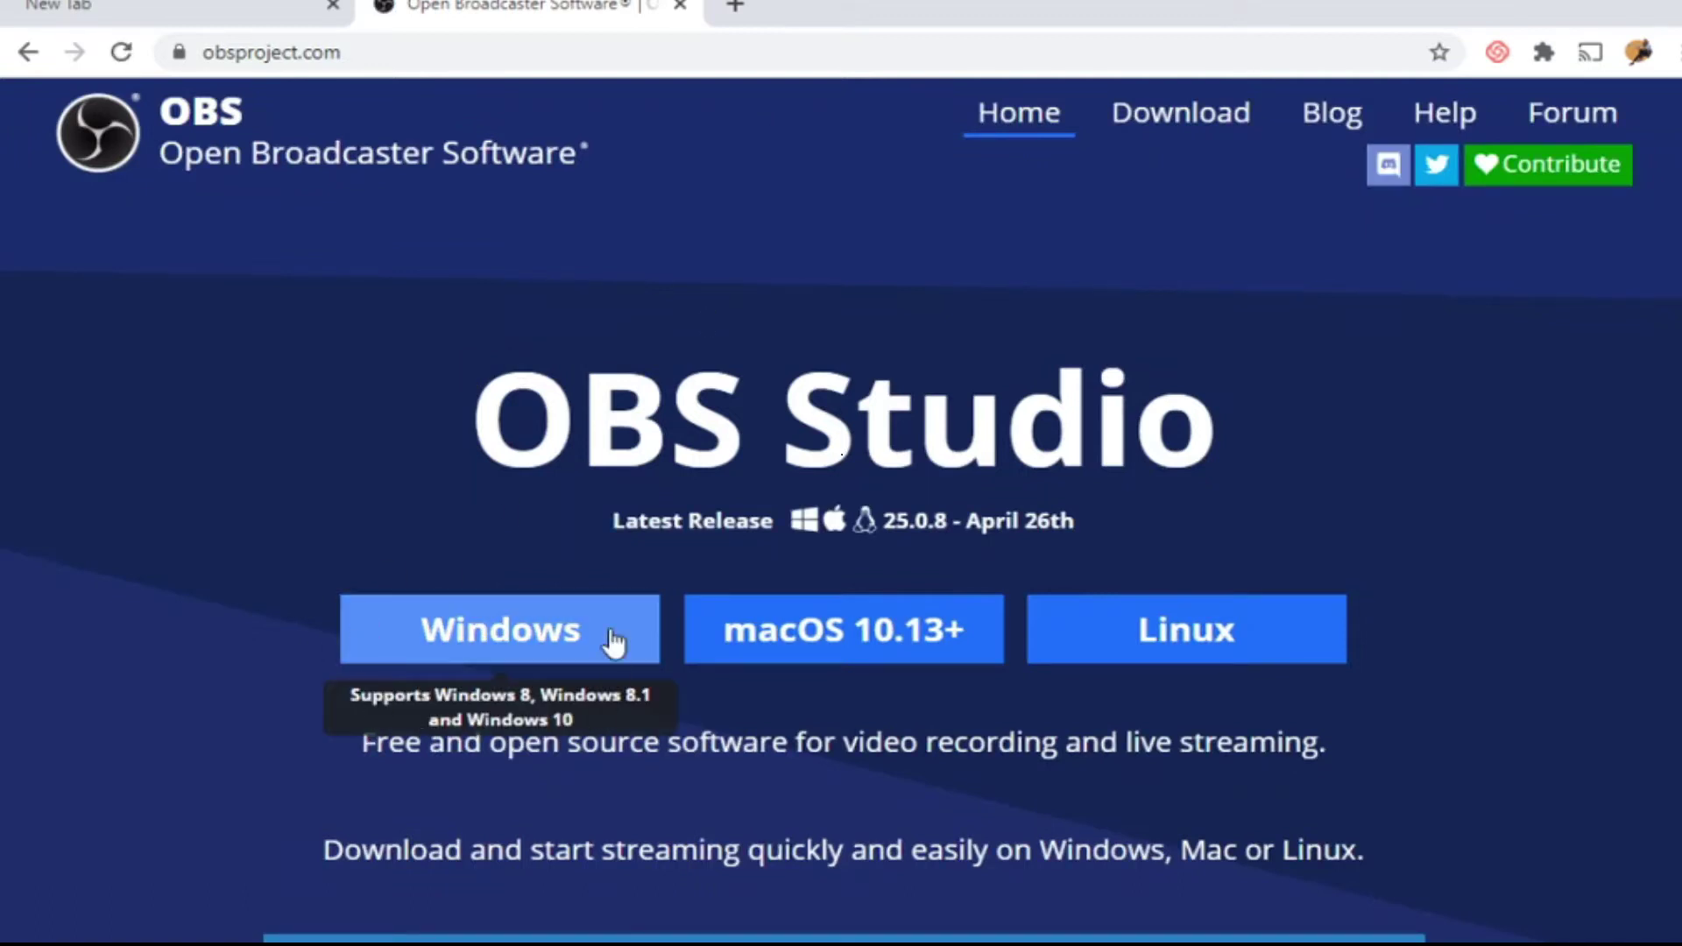
click(497, 631)
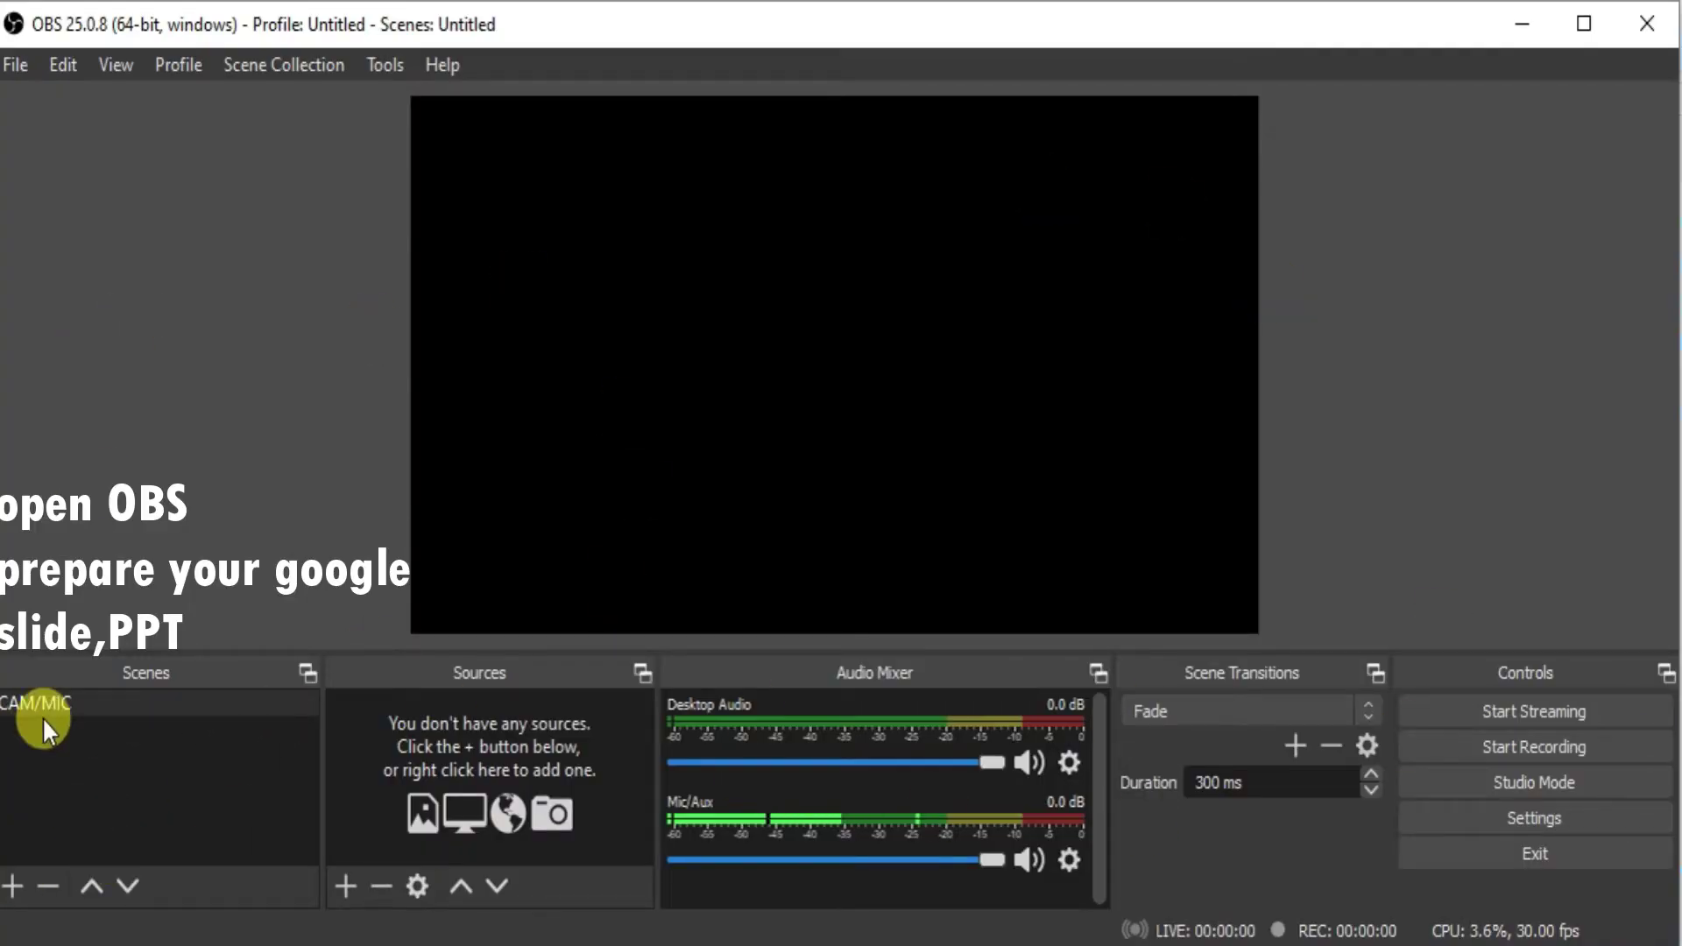
- Add an Audio Input Capture source named MIC with default properties, then start a new Image source
click(344, 881)
click(408, 326)
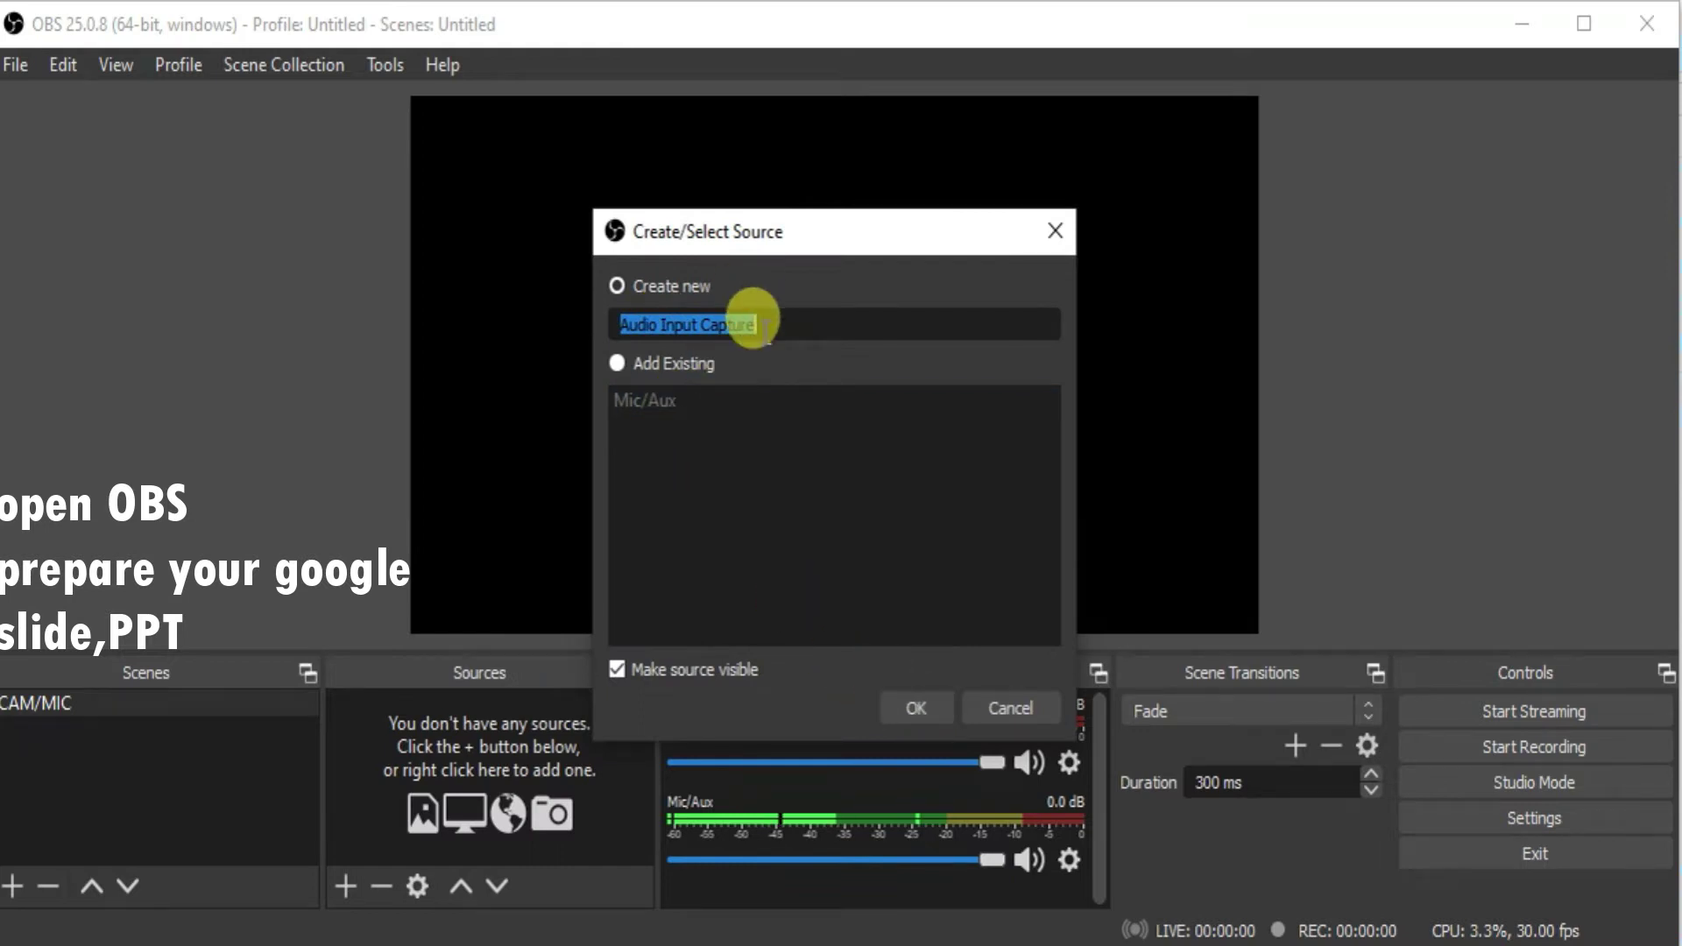
text(MIC)
key(Return)
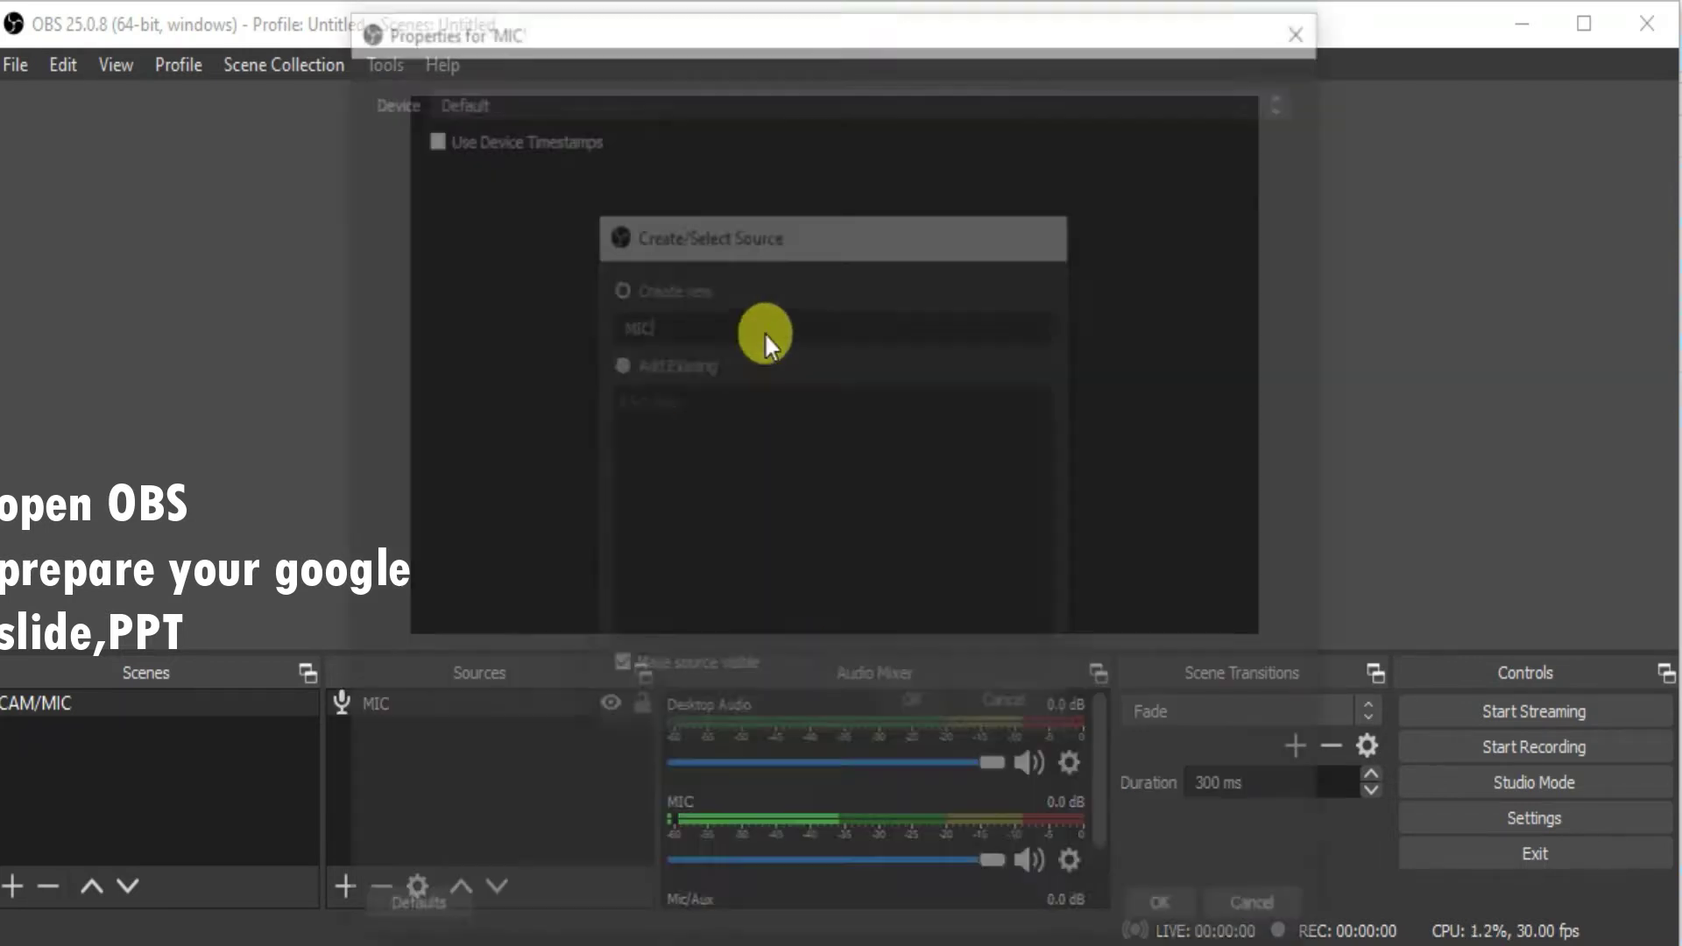
click(1160, 920)
click(341, 892)
click(433, 549)
- Set the Image source to ntDJVF7.gif from Documents > KINDER FILES SY.2020-2021 > AR- FRIDAY
click(917, 701)
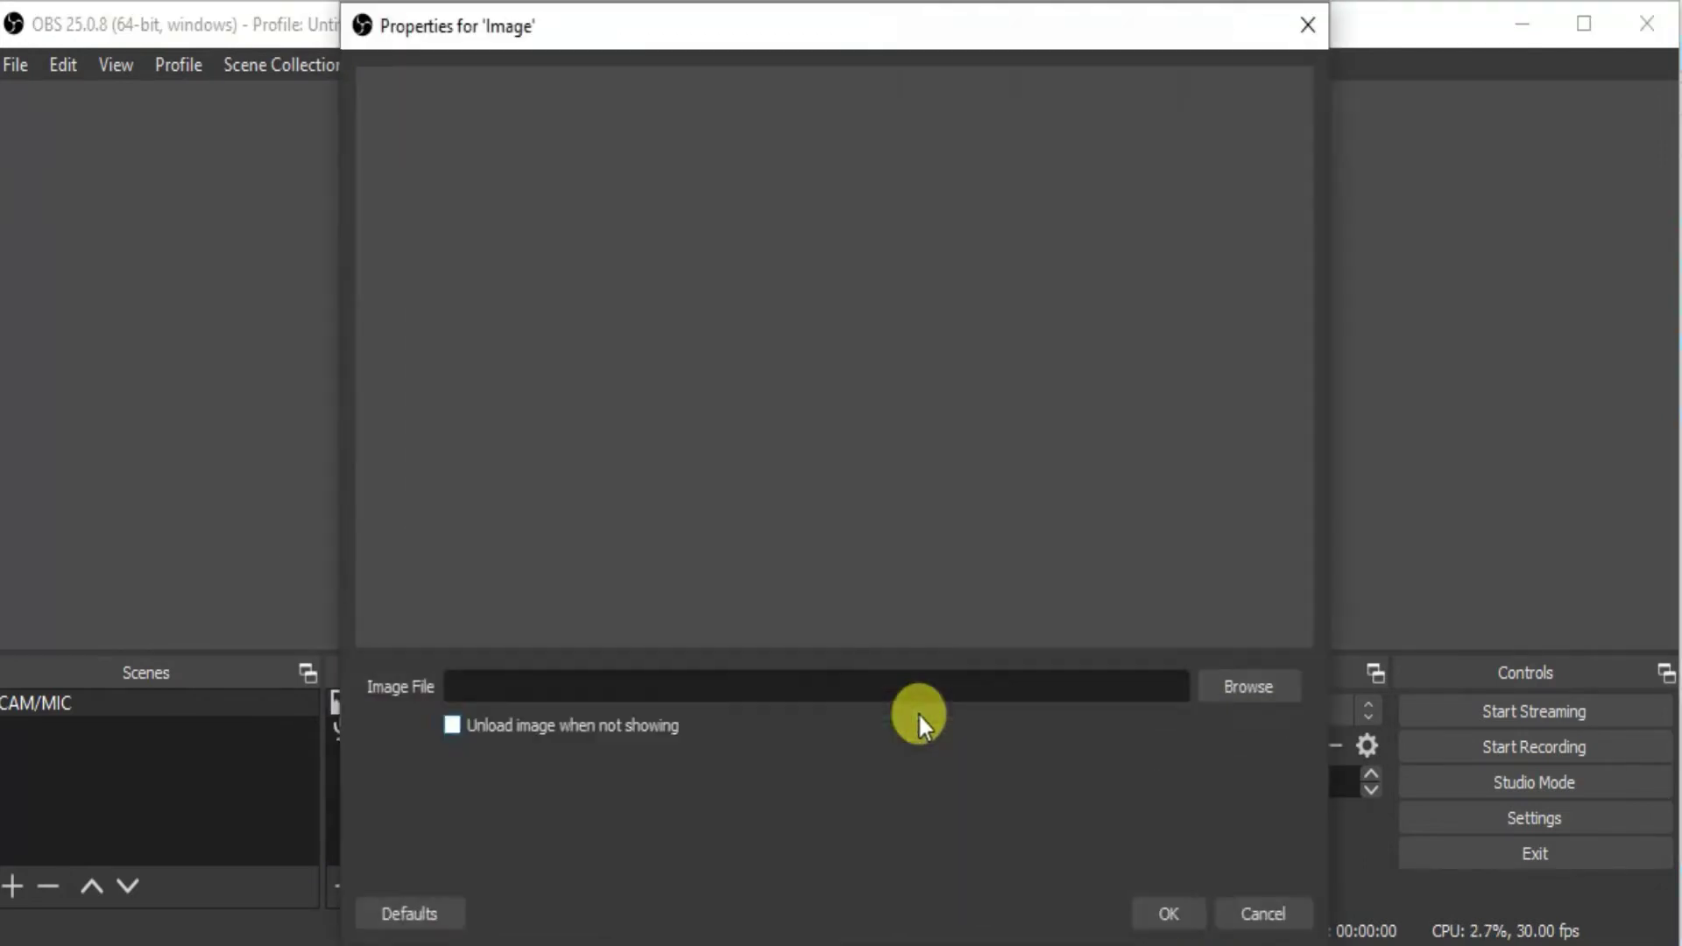
click(1251, 689)
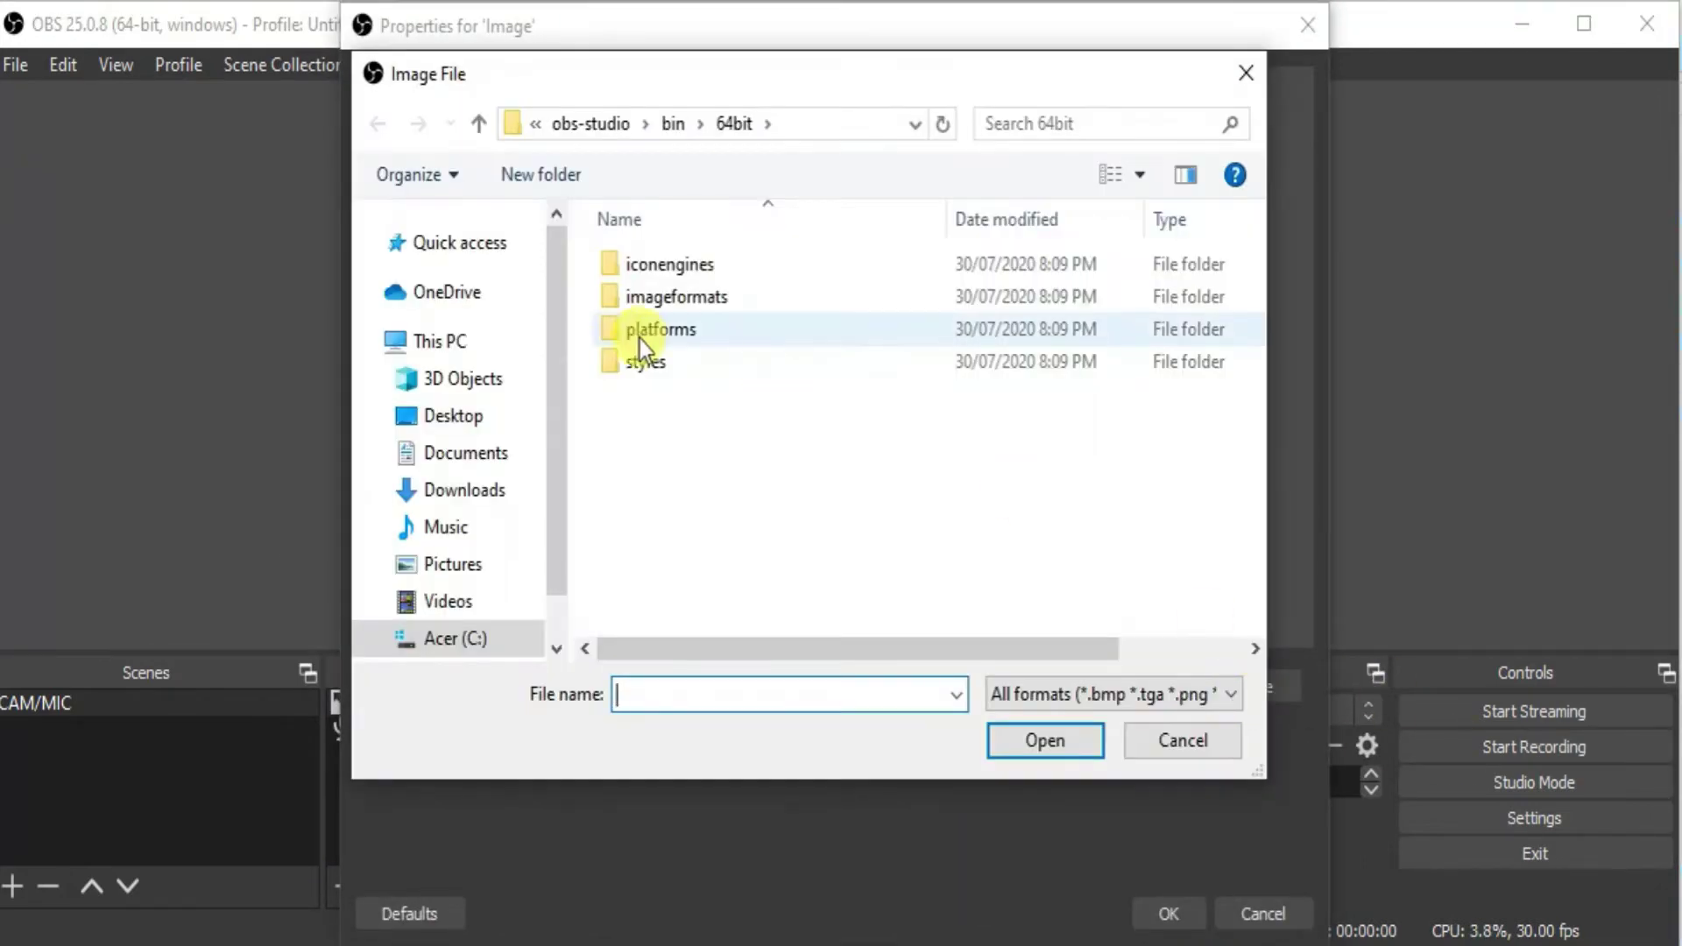
click(469, 454)
scroll(895, 489, down, 3)
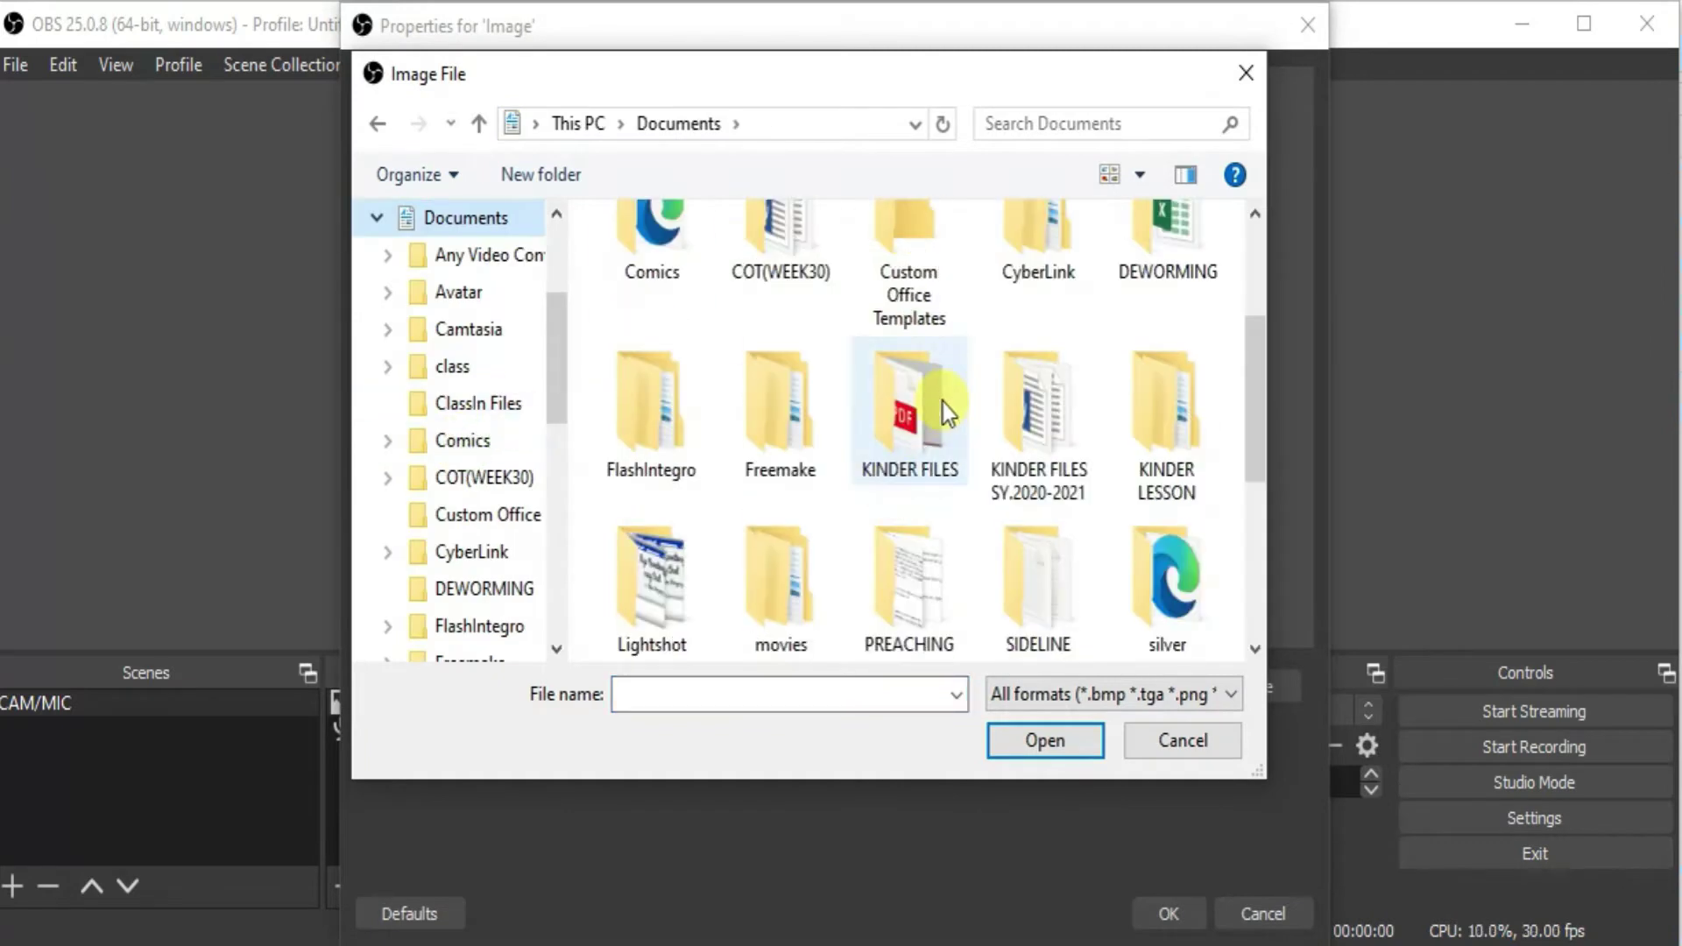
click(1071, 403)
double_click(1071, 404)
double_click(855, 329)
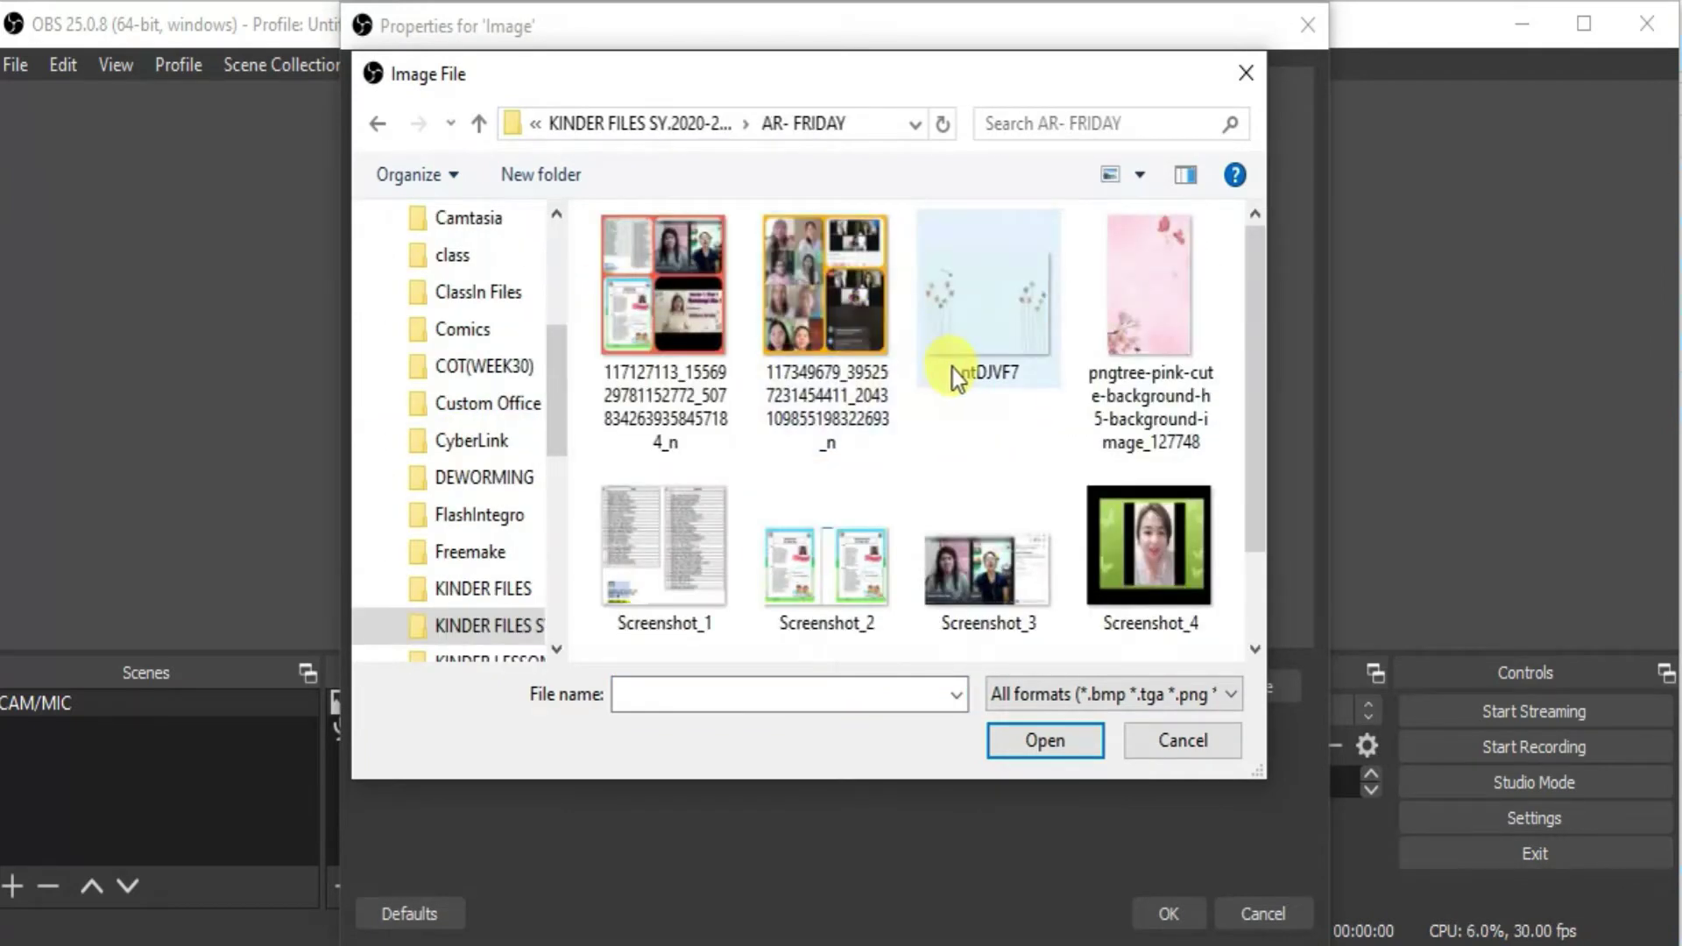
click(986, 306)
click(1042, 740)
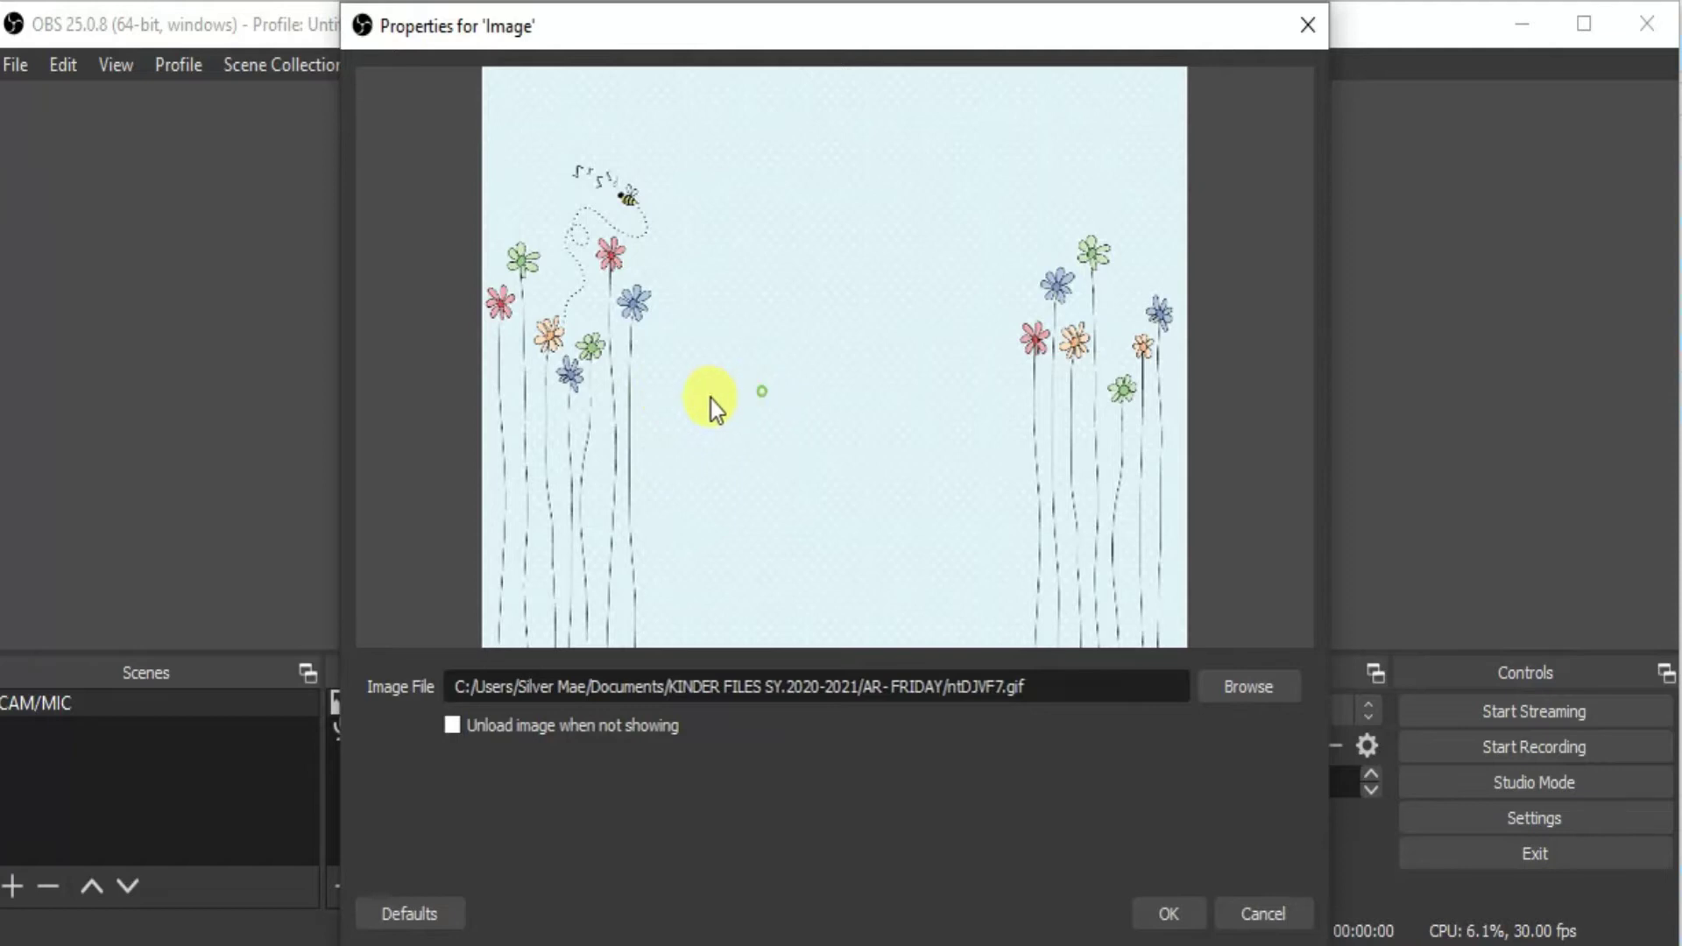
click(1170, 914)
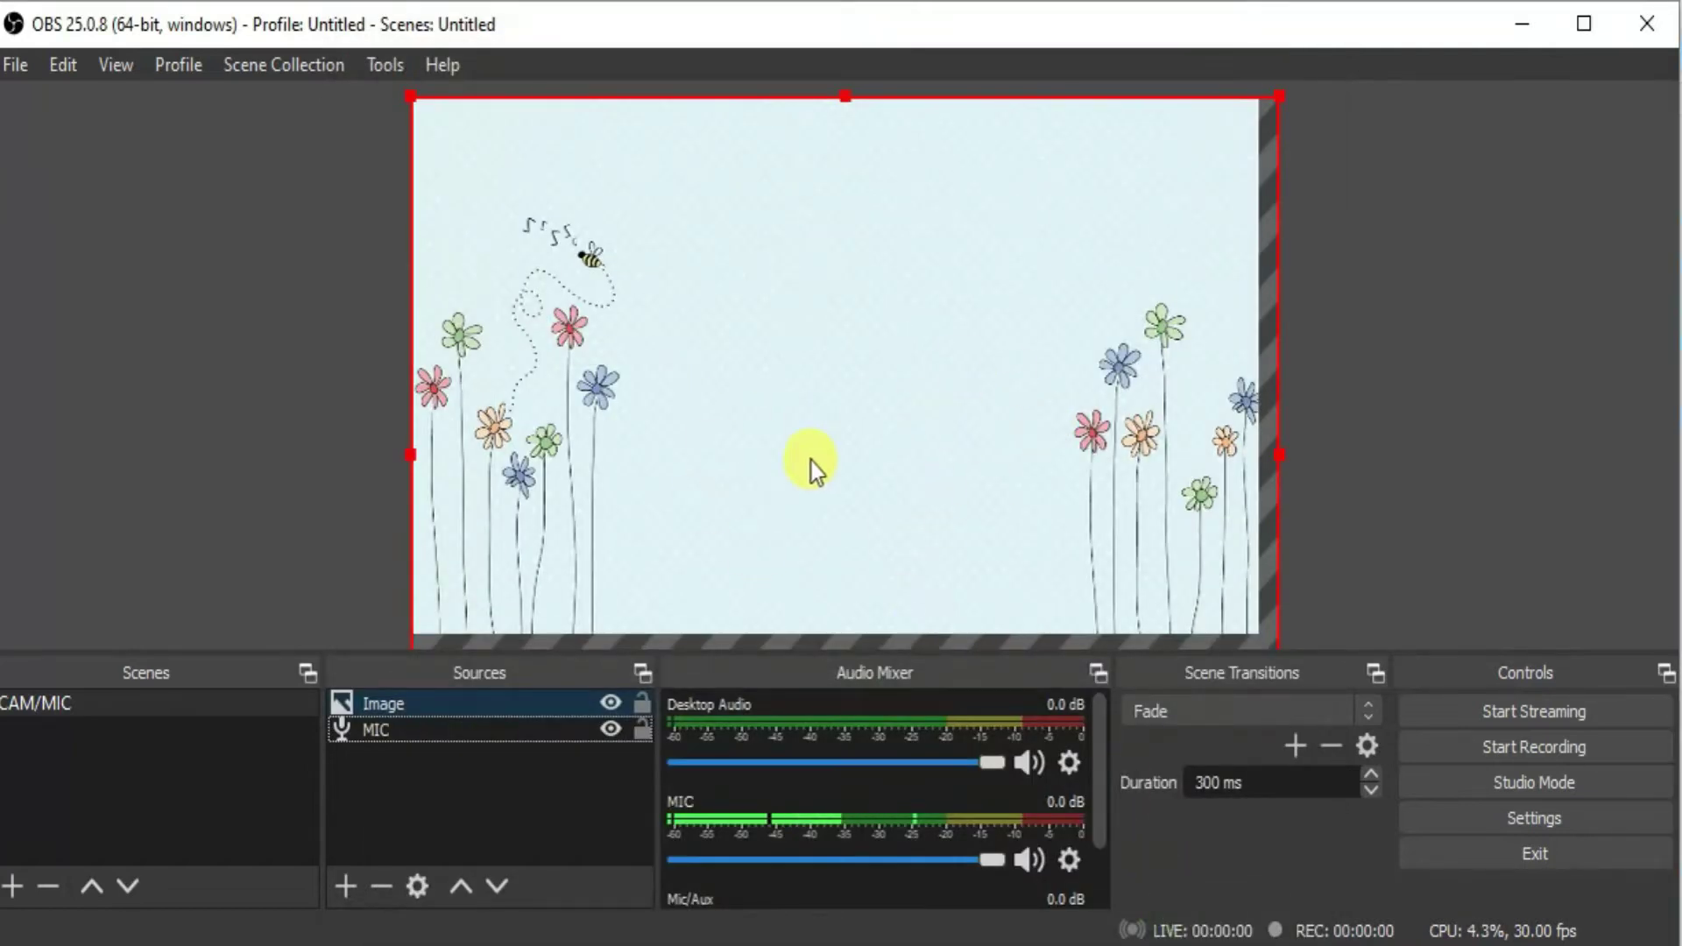
- Add a Video Capture Device named CAM with Custom resolution 640x480
click(344, 883)
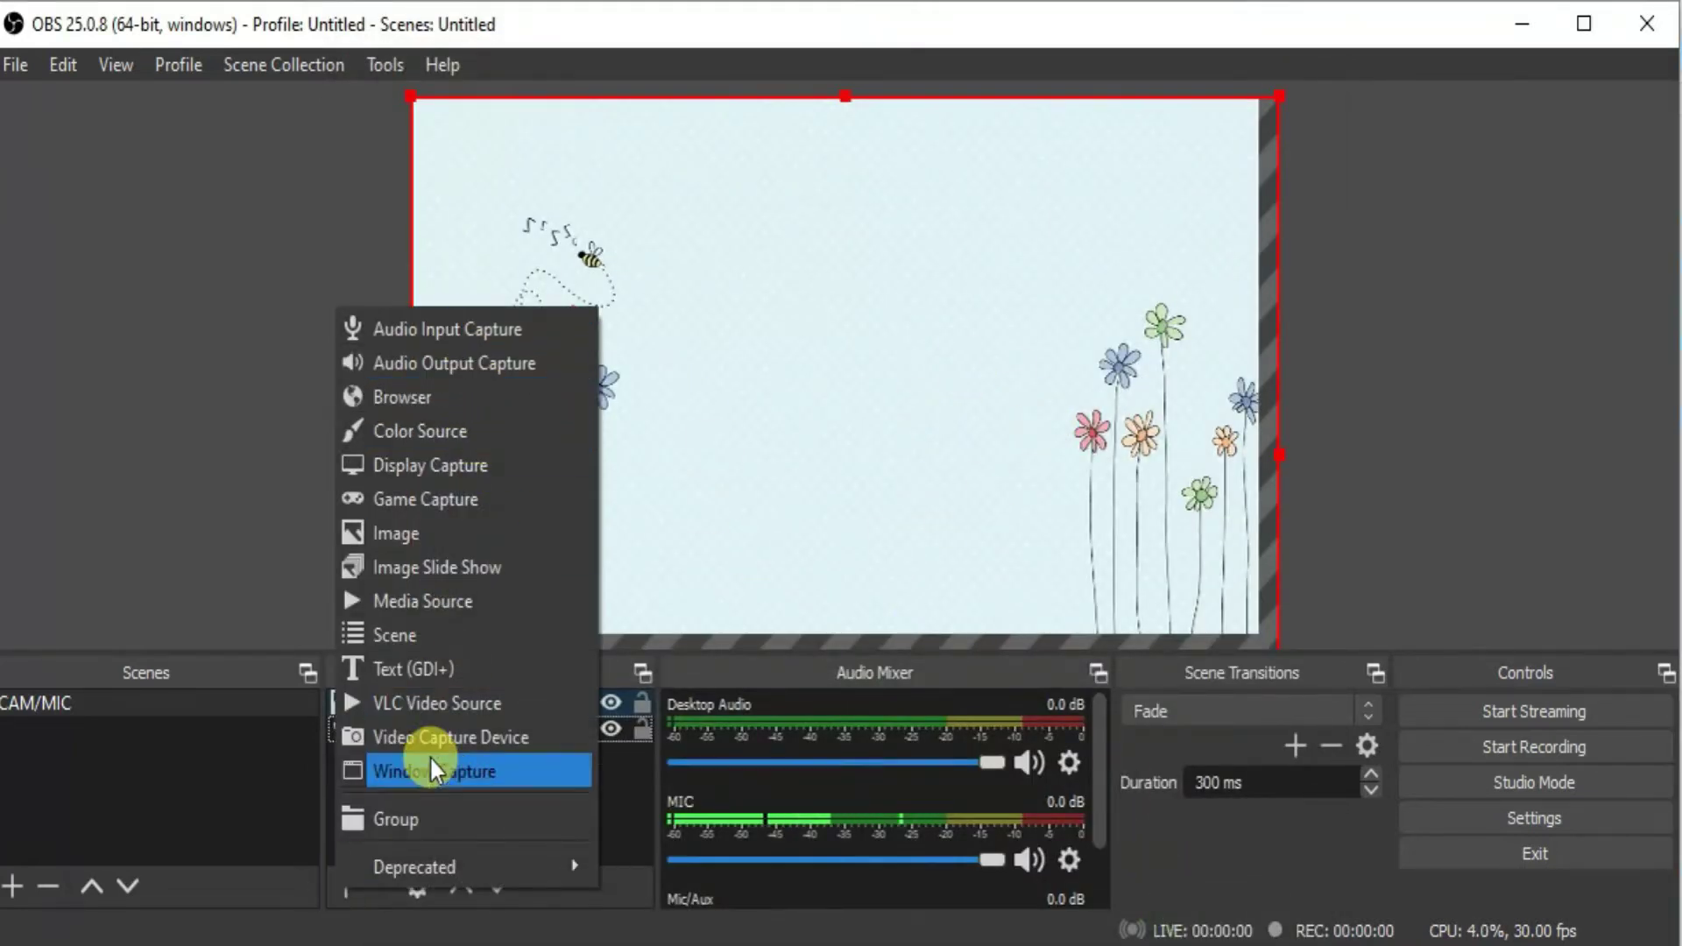
click(433, 736)
text(CAM)
click(916, 708)
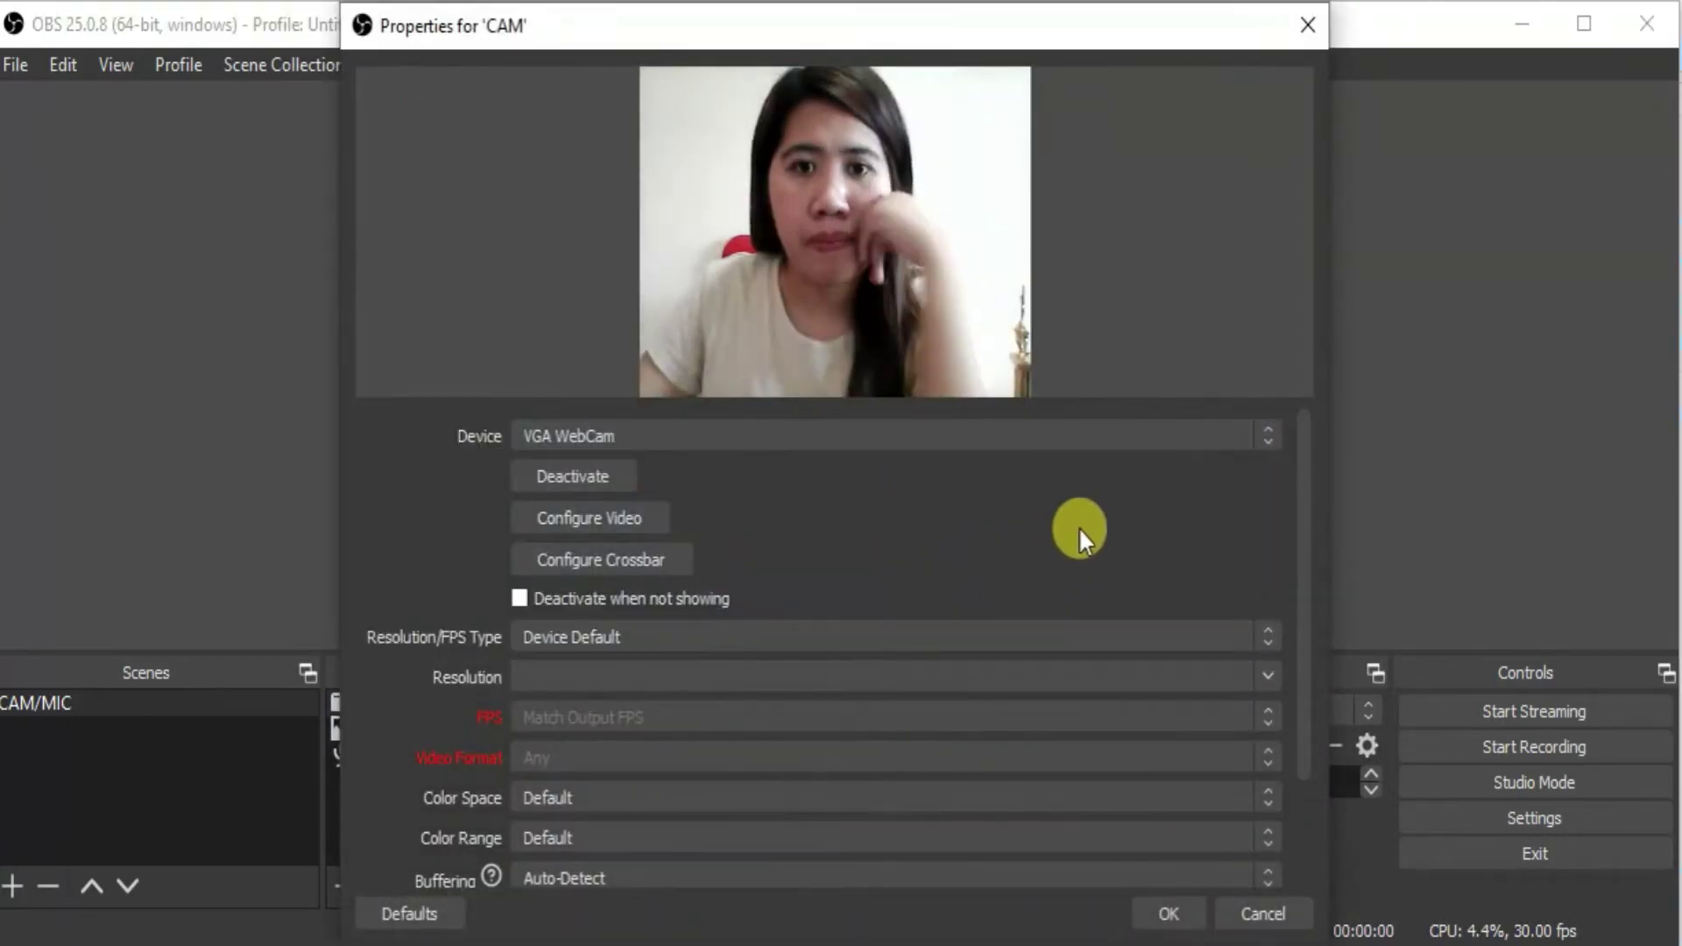
click(800, 639)
click(763, 666)
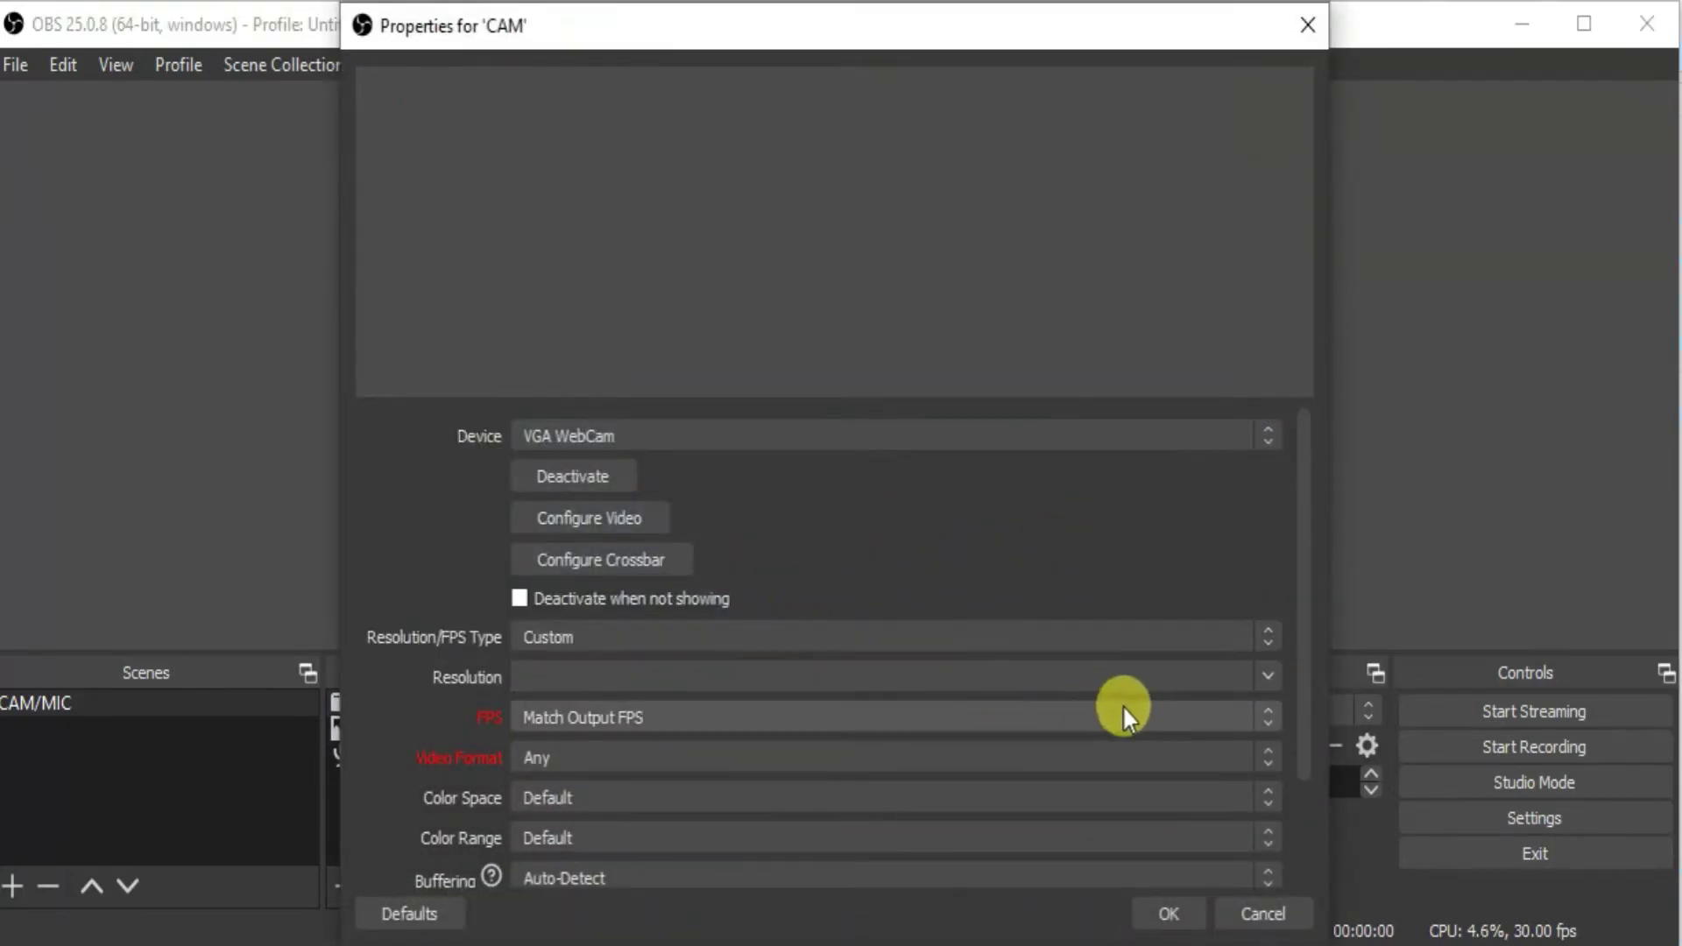
click(1270, 675)
click(702, 730)
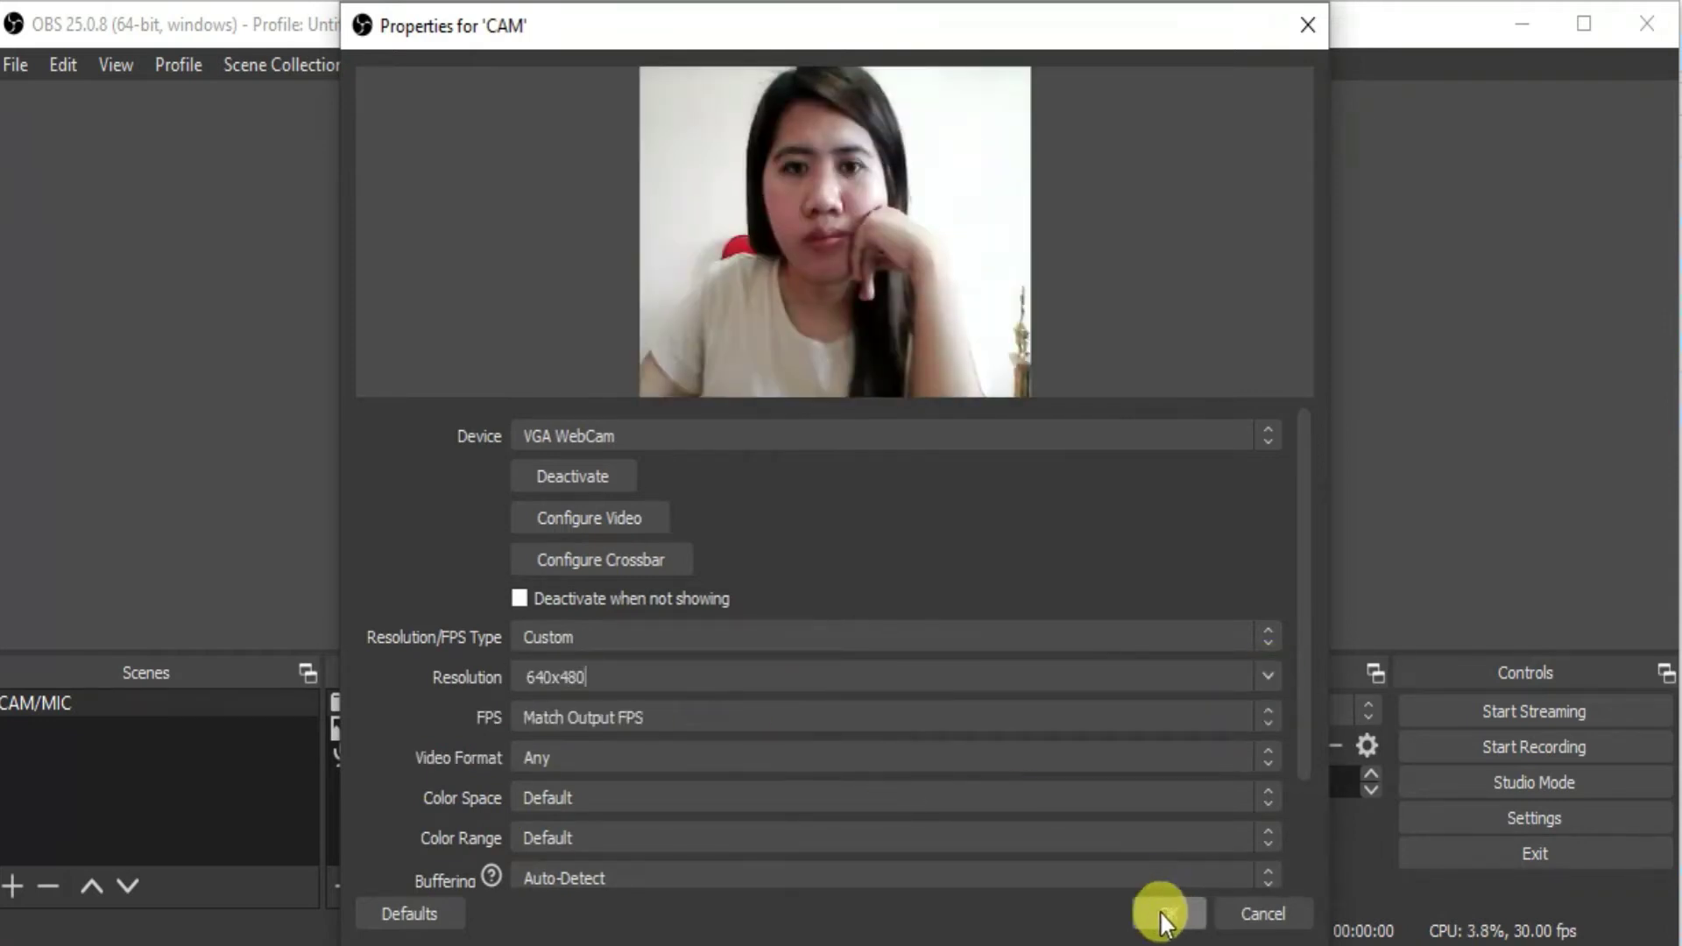
click(1165, 913)
- Enlarge the webcam box and centre it over the flower background
drag(844, 419, 882, 424)
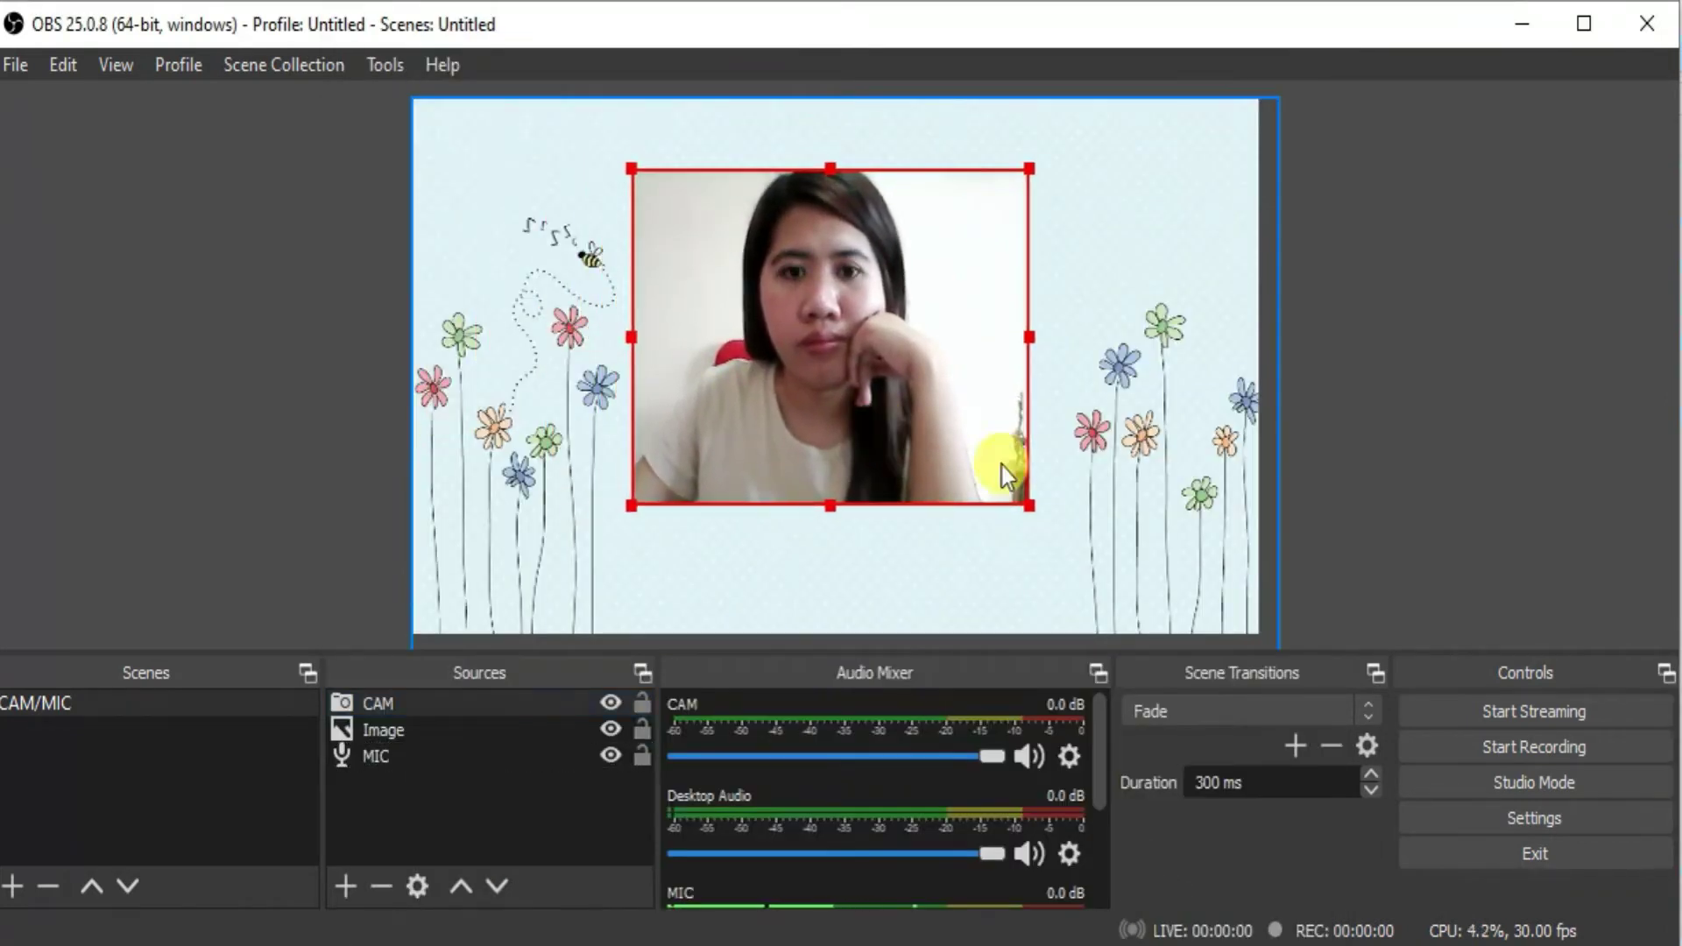
drag(1029, 505, 1096, 526)
mouse_move(912, 403)
mouse_down()
mouse_move(901, 361)
mouse_move(906, 403)
mouse_up()
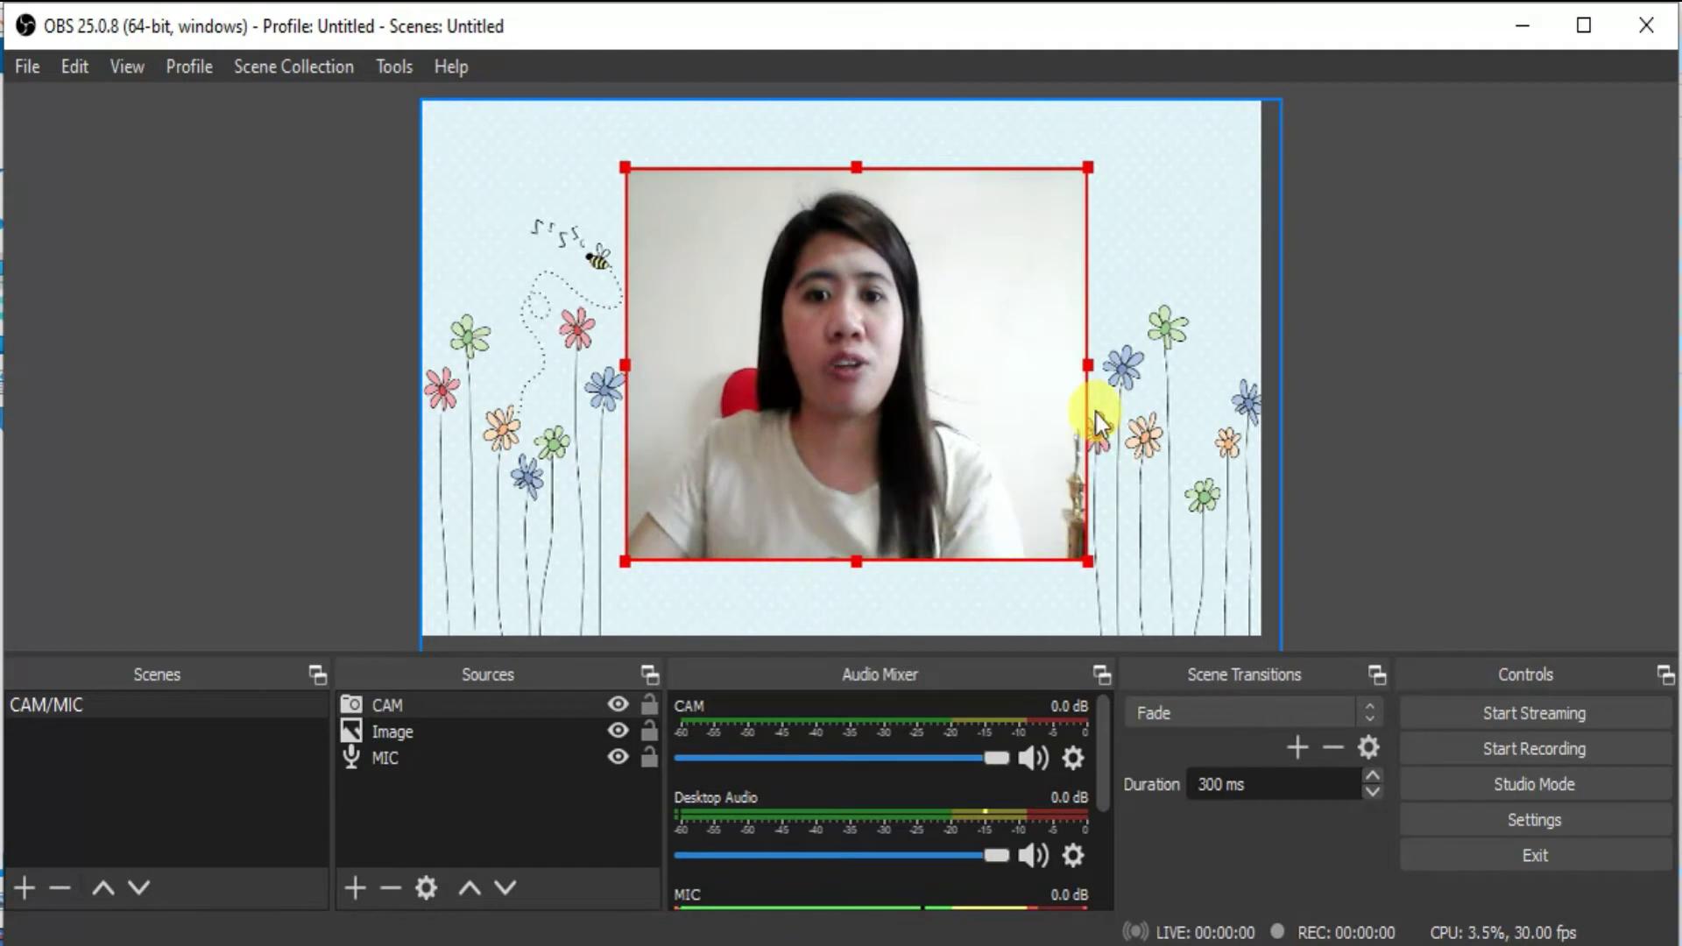
- Create a new scene named LECTURE, ready to add its first source
click(24, 889)
text(LECTURE)
click(780, 548)
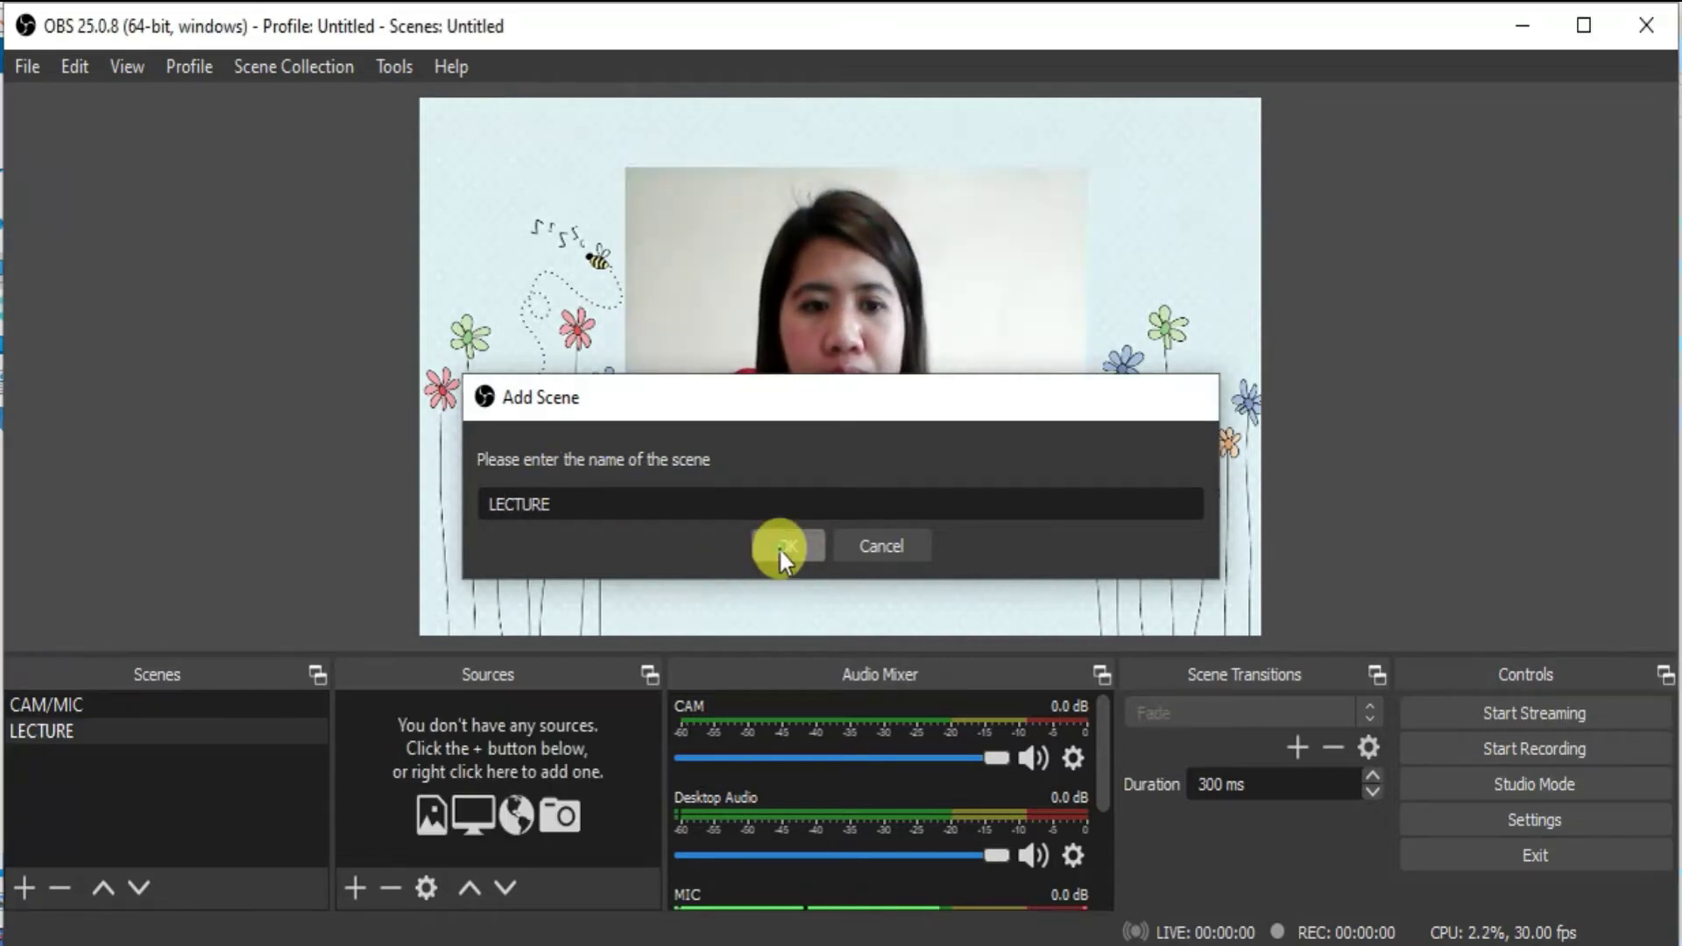
click(354, 887)
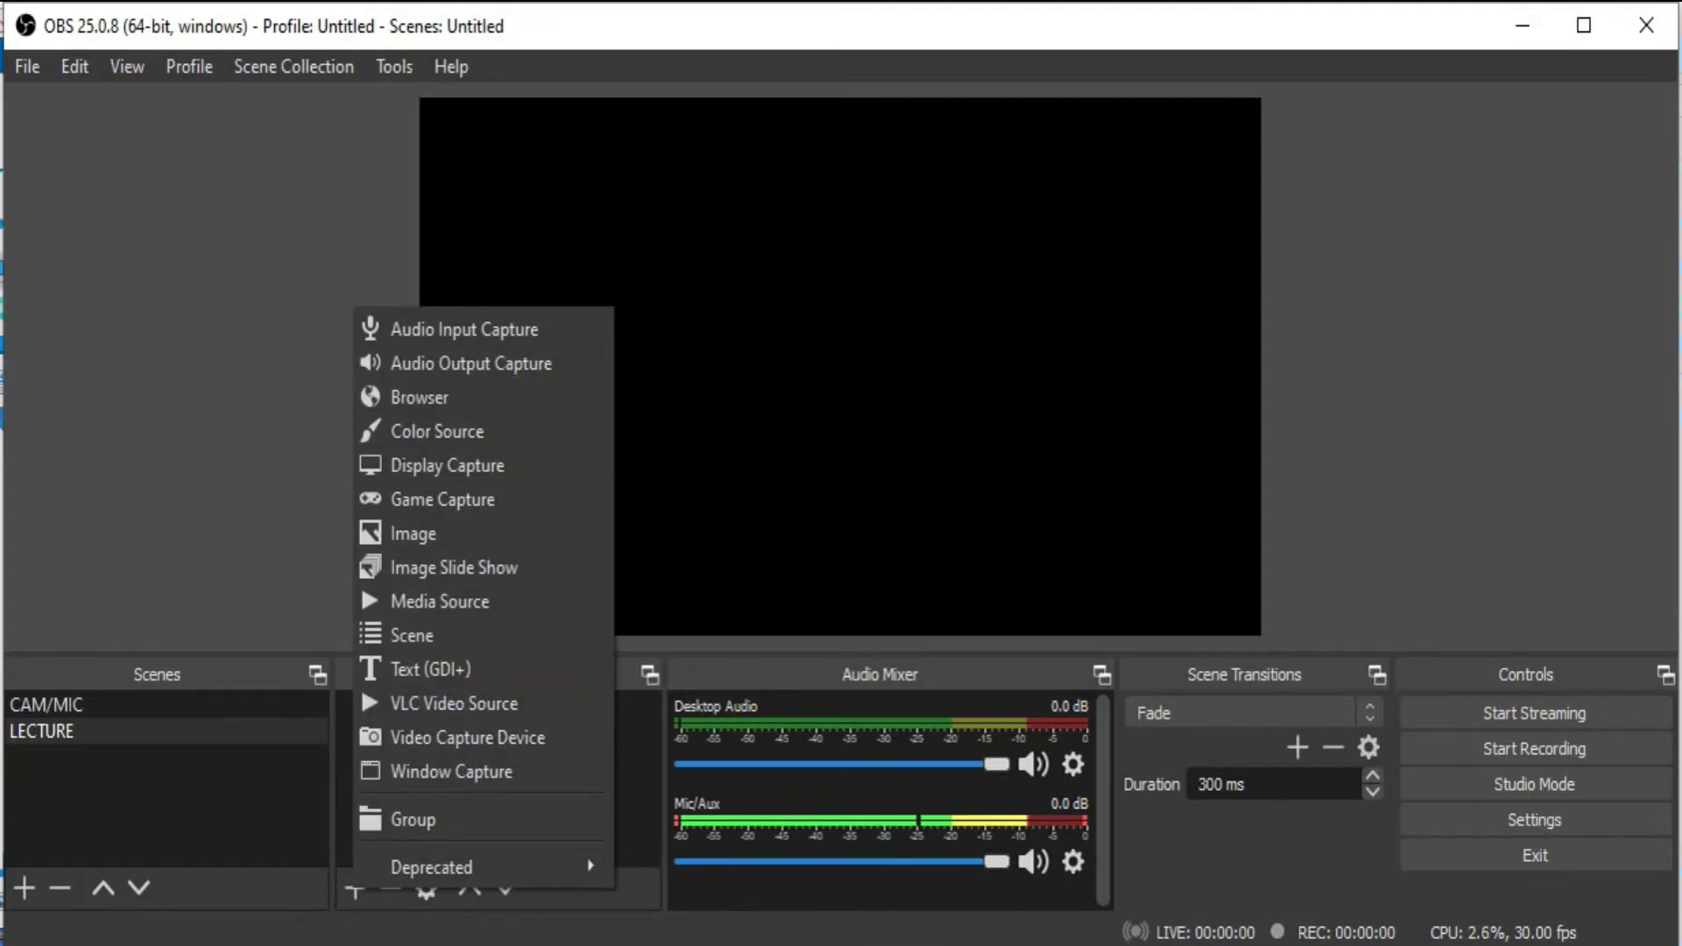
- Add a Window Capture of the Chrome 'lesson edited - Google Slides' window
click(450, 770)
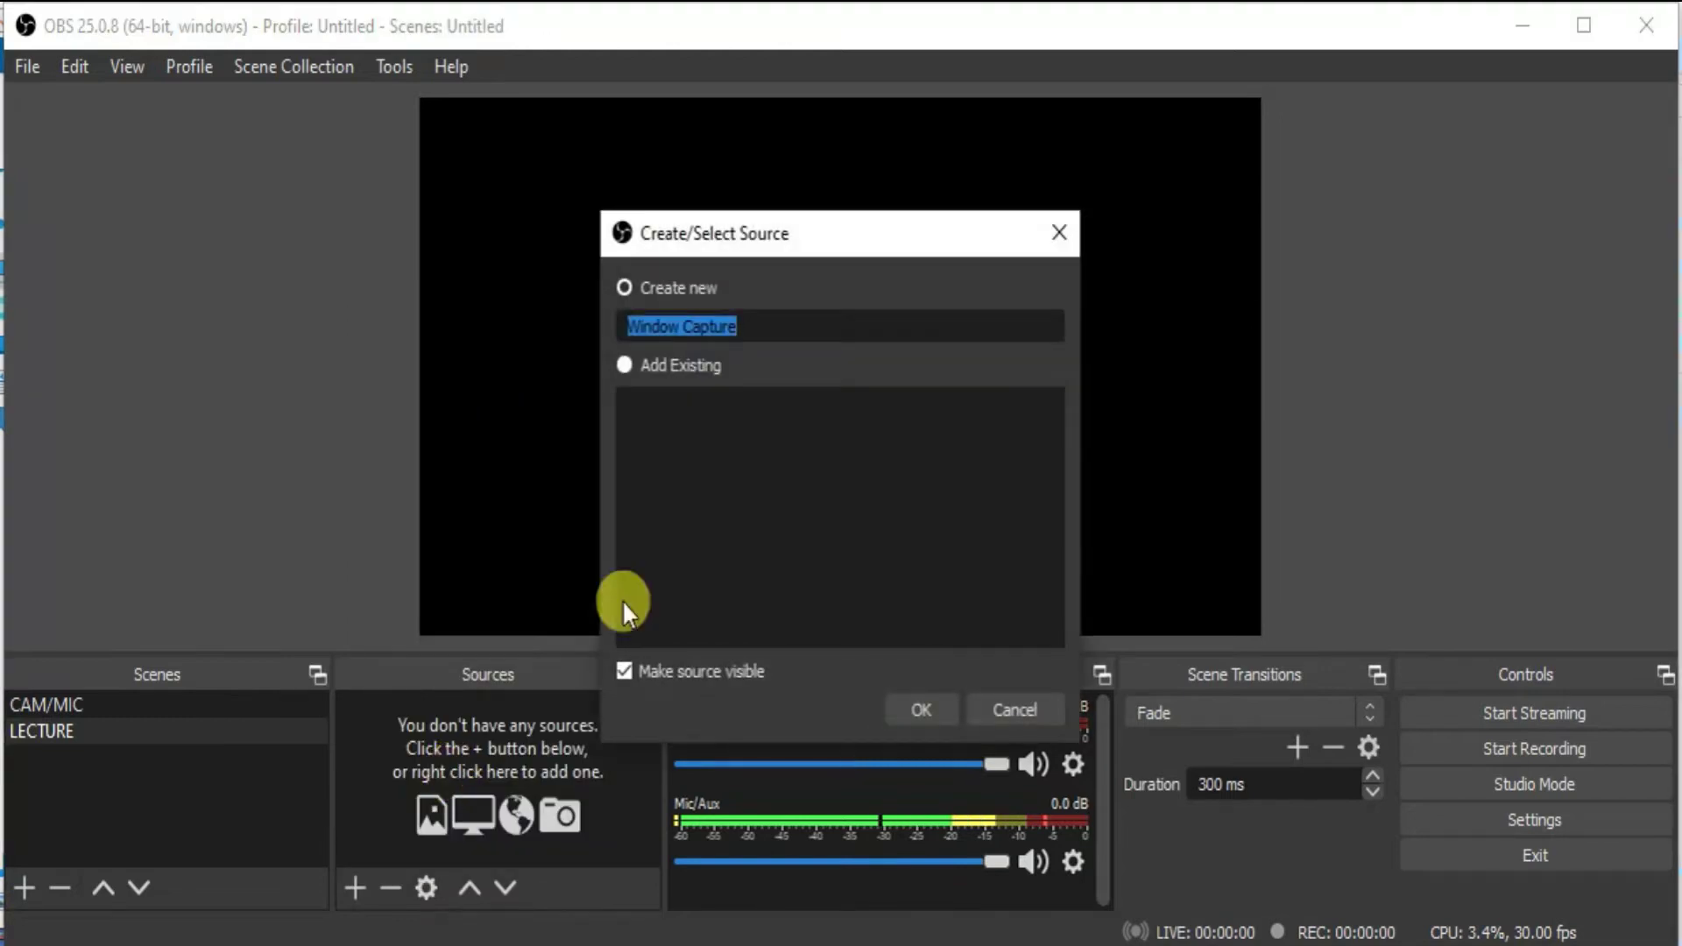
click(903, 712)
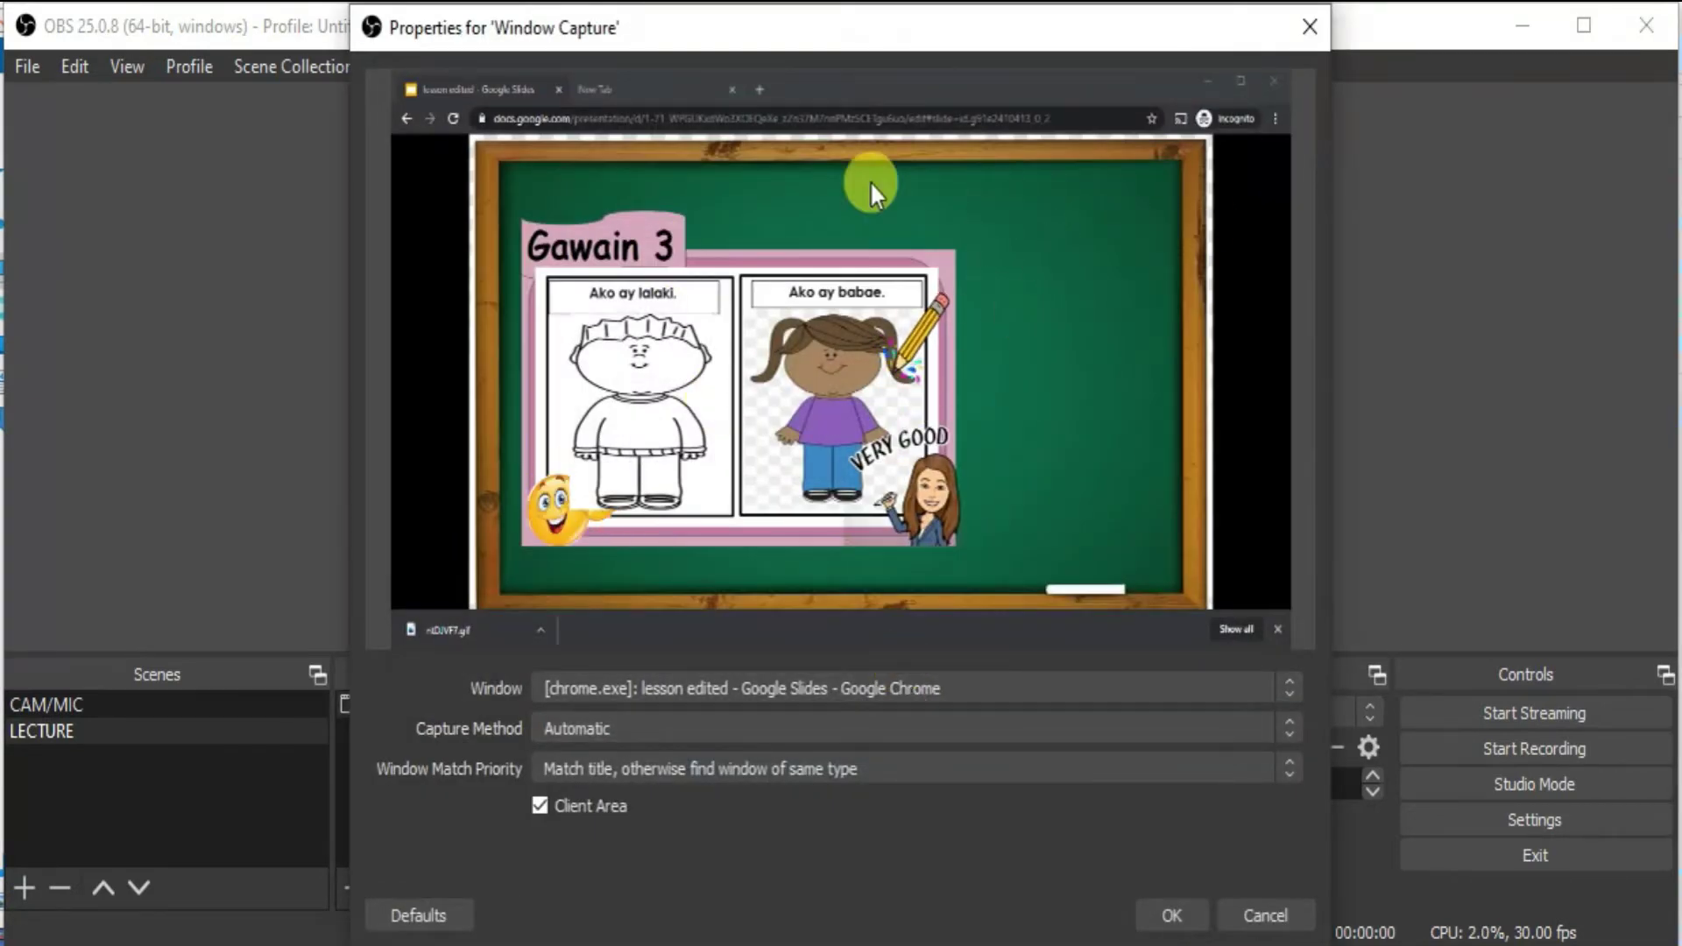
click(926, 100)
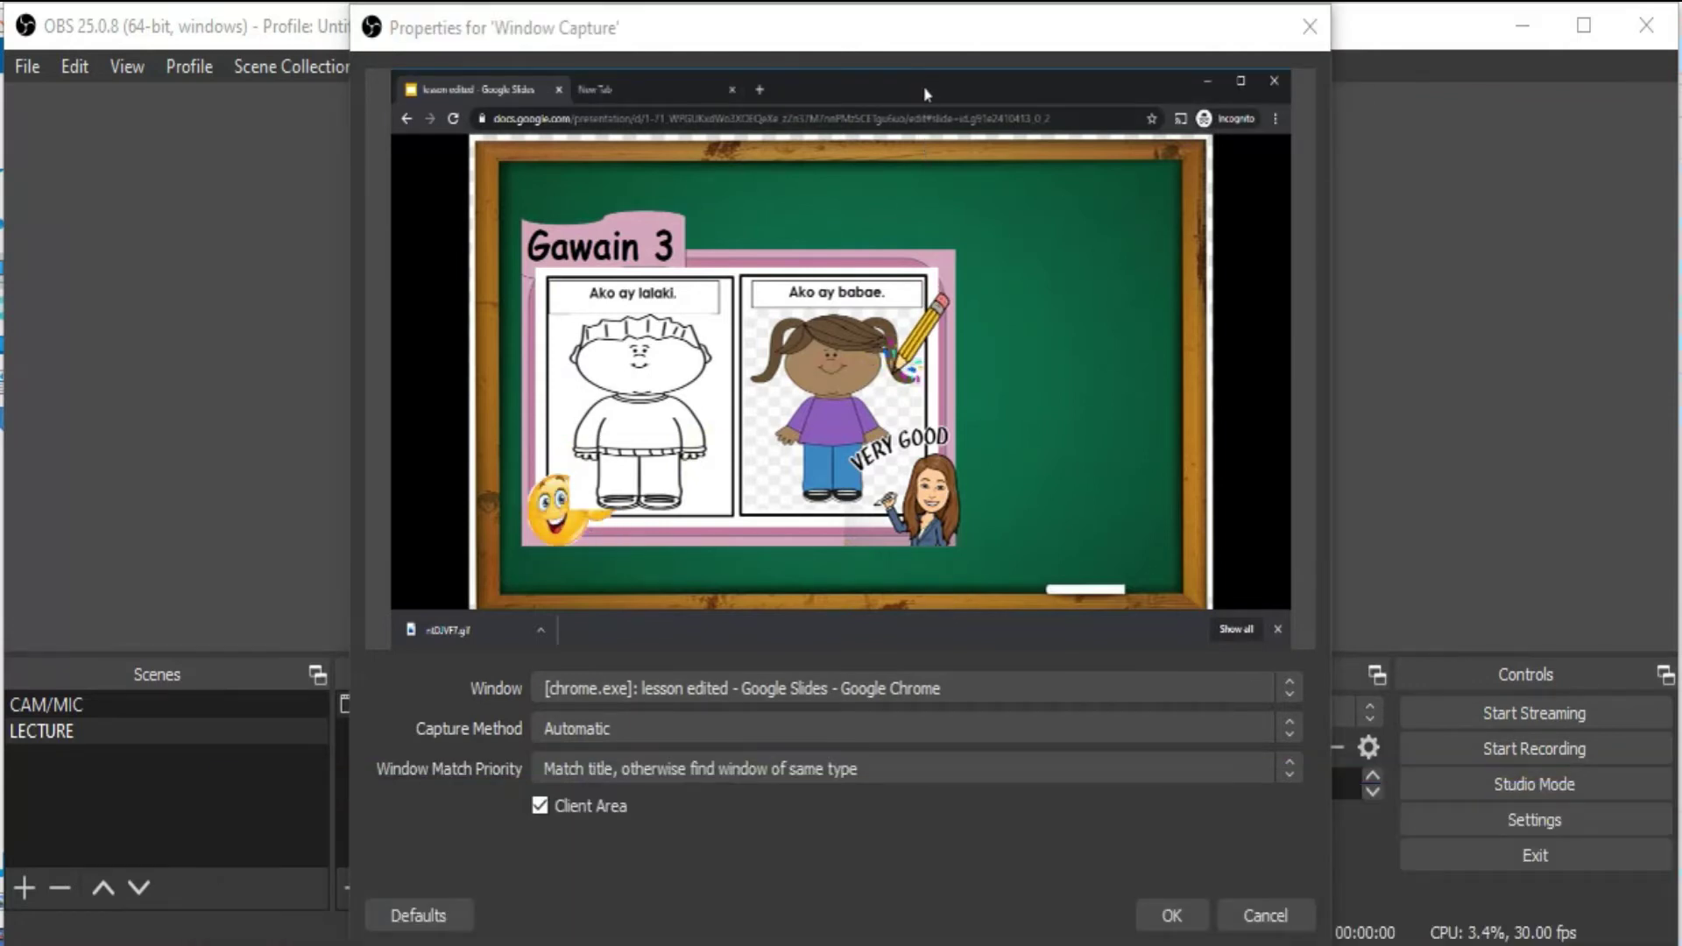
click(1186, 906)
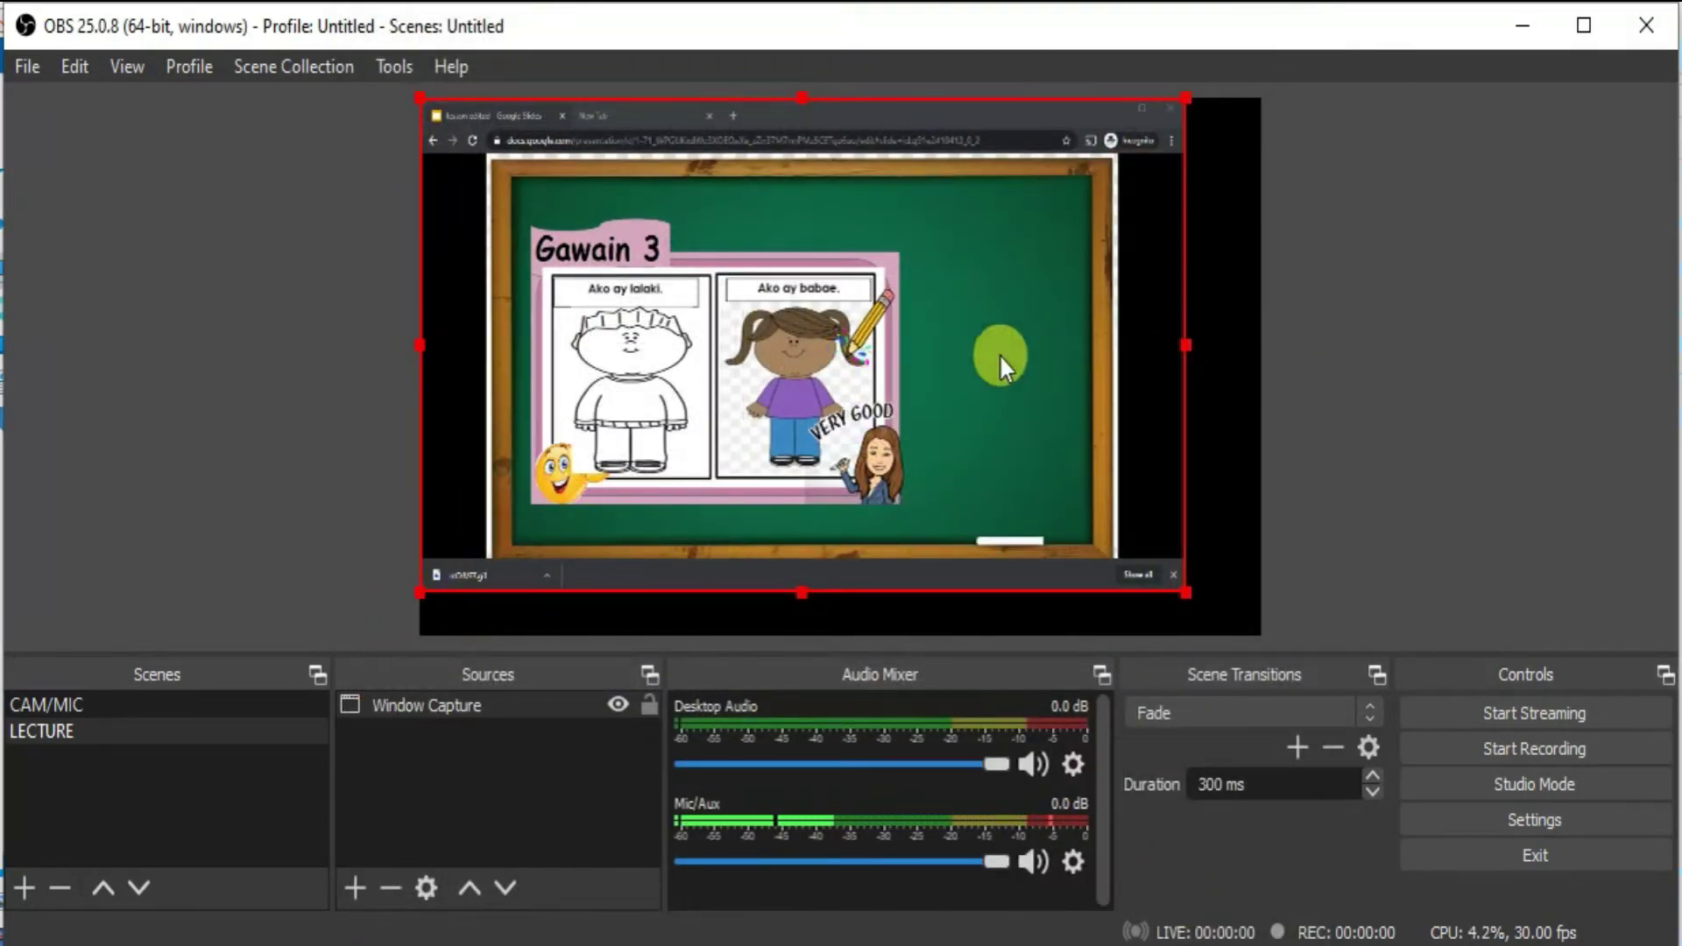
- Fit the slides capture to the canvas, stretch it wider, and recentre it
right_click(936, 358)
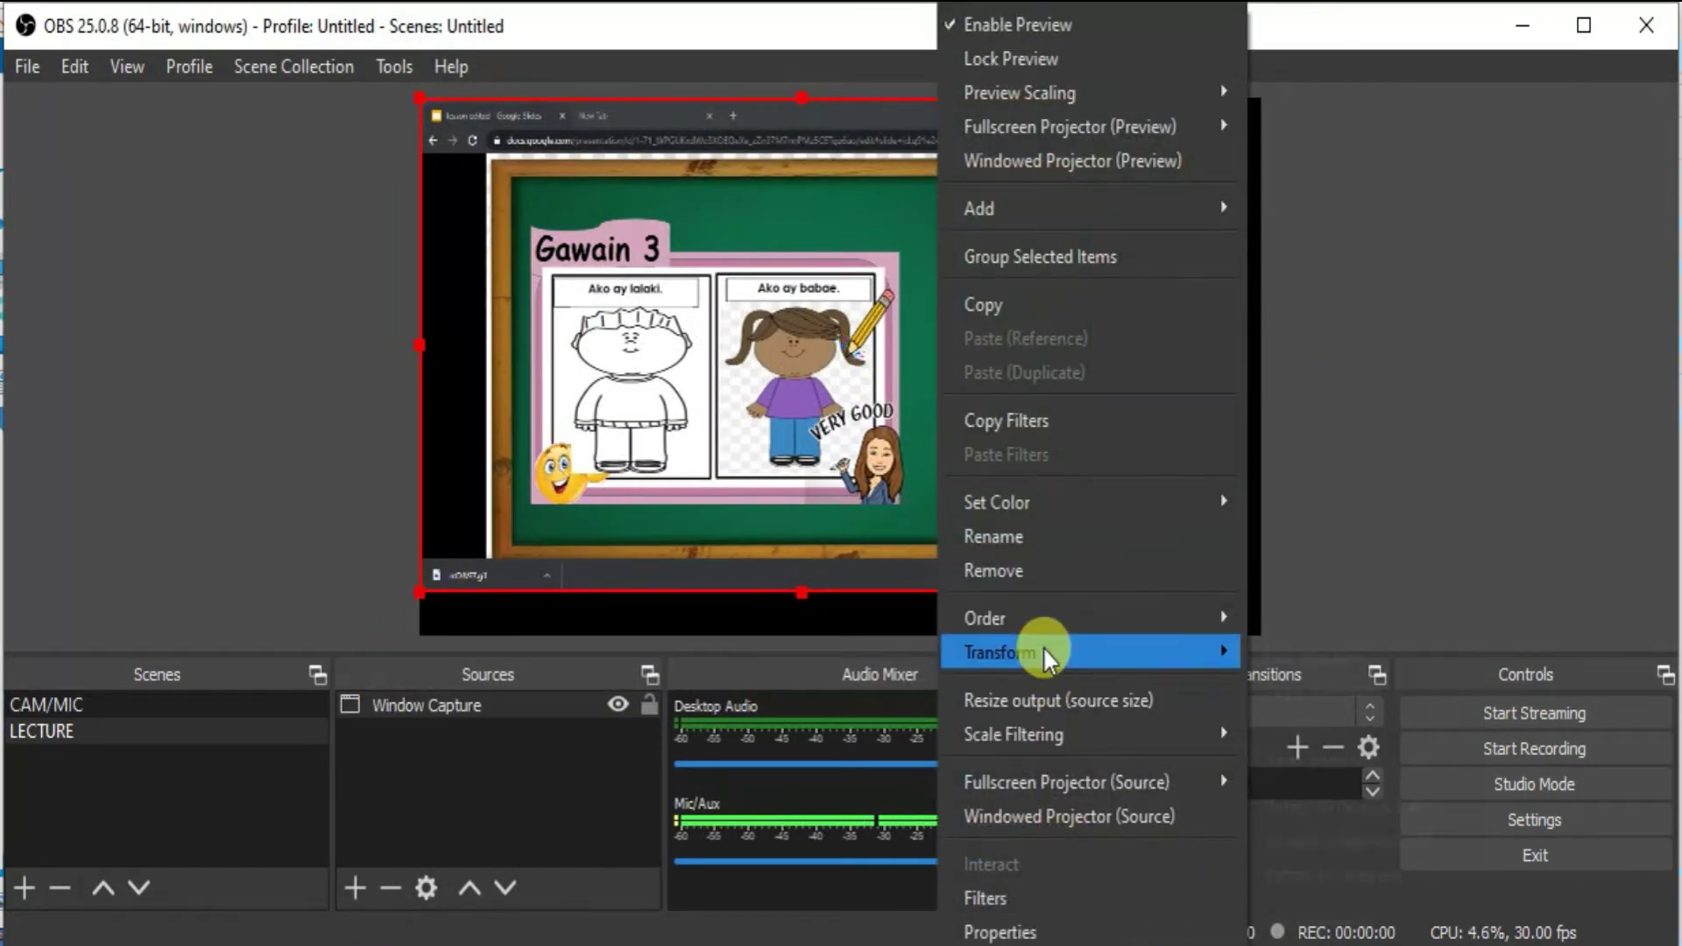
mouse_move(1051, 656)
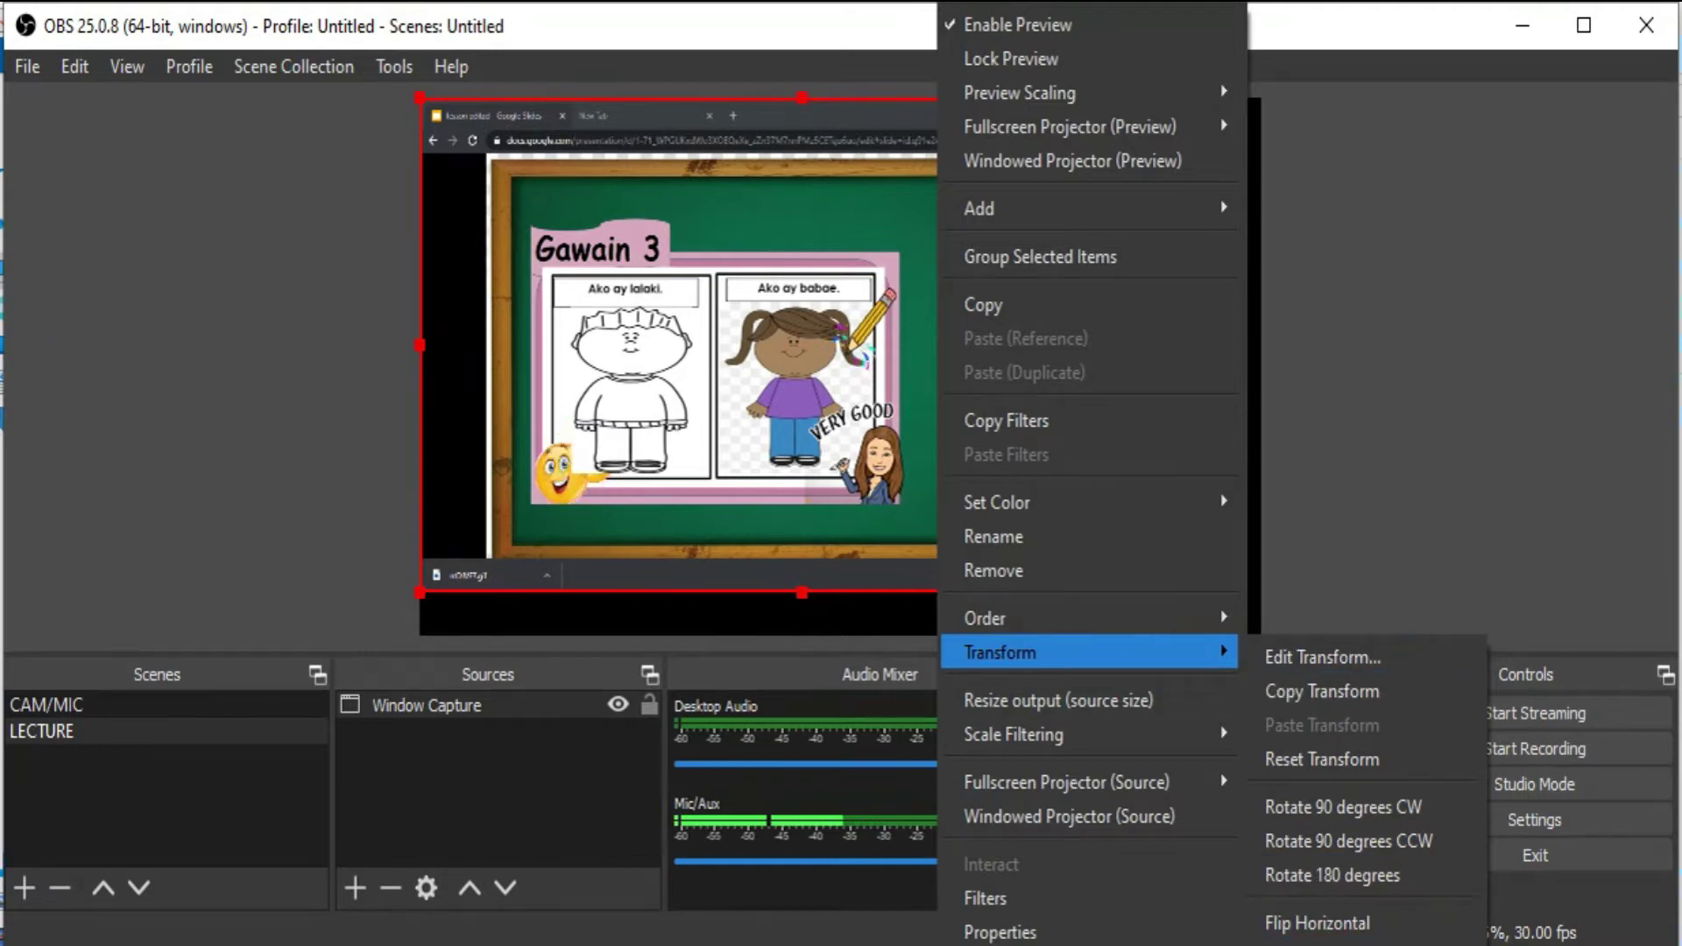
key(ctrl+f)
key(Left)
key(Left)
key(Left)
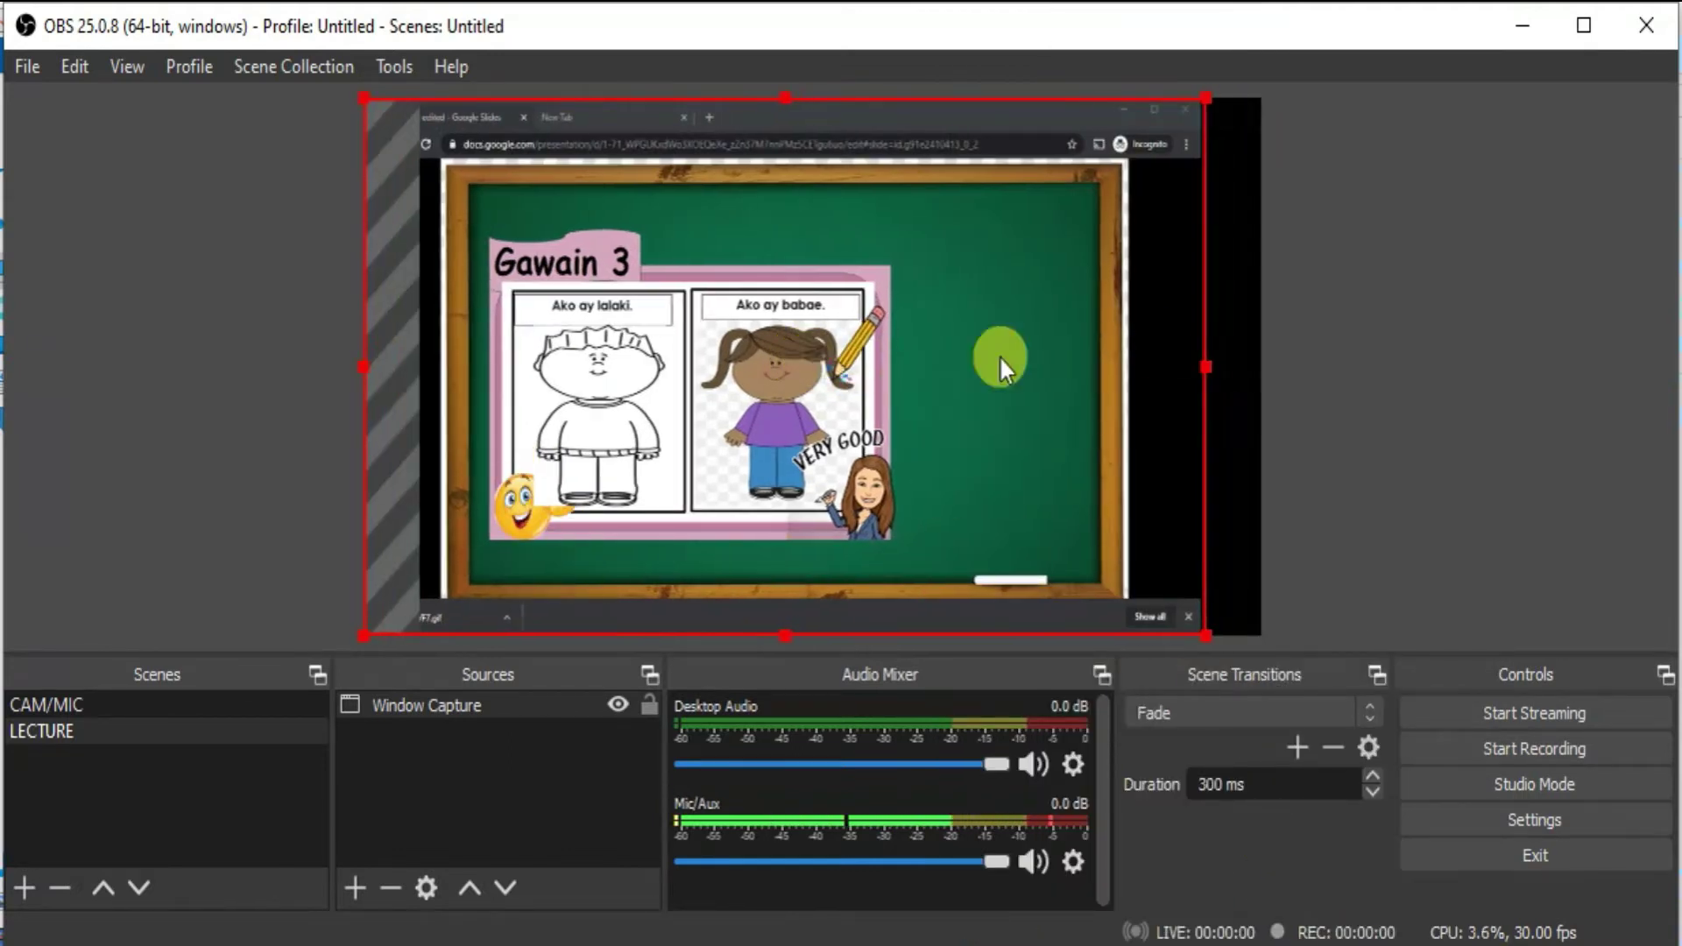
drag(1211, 372, 1470, 387)
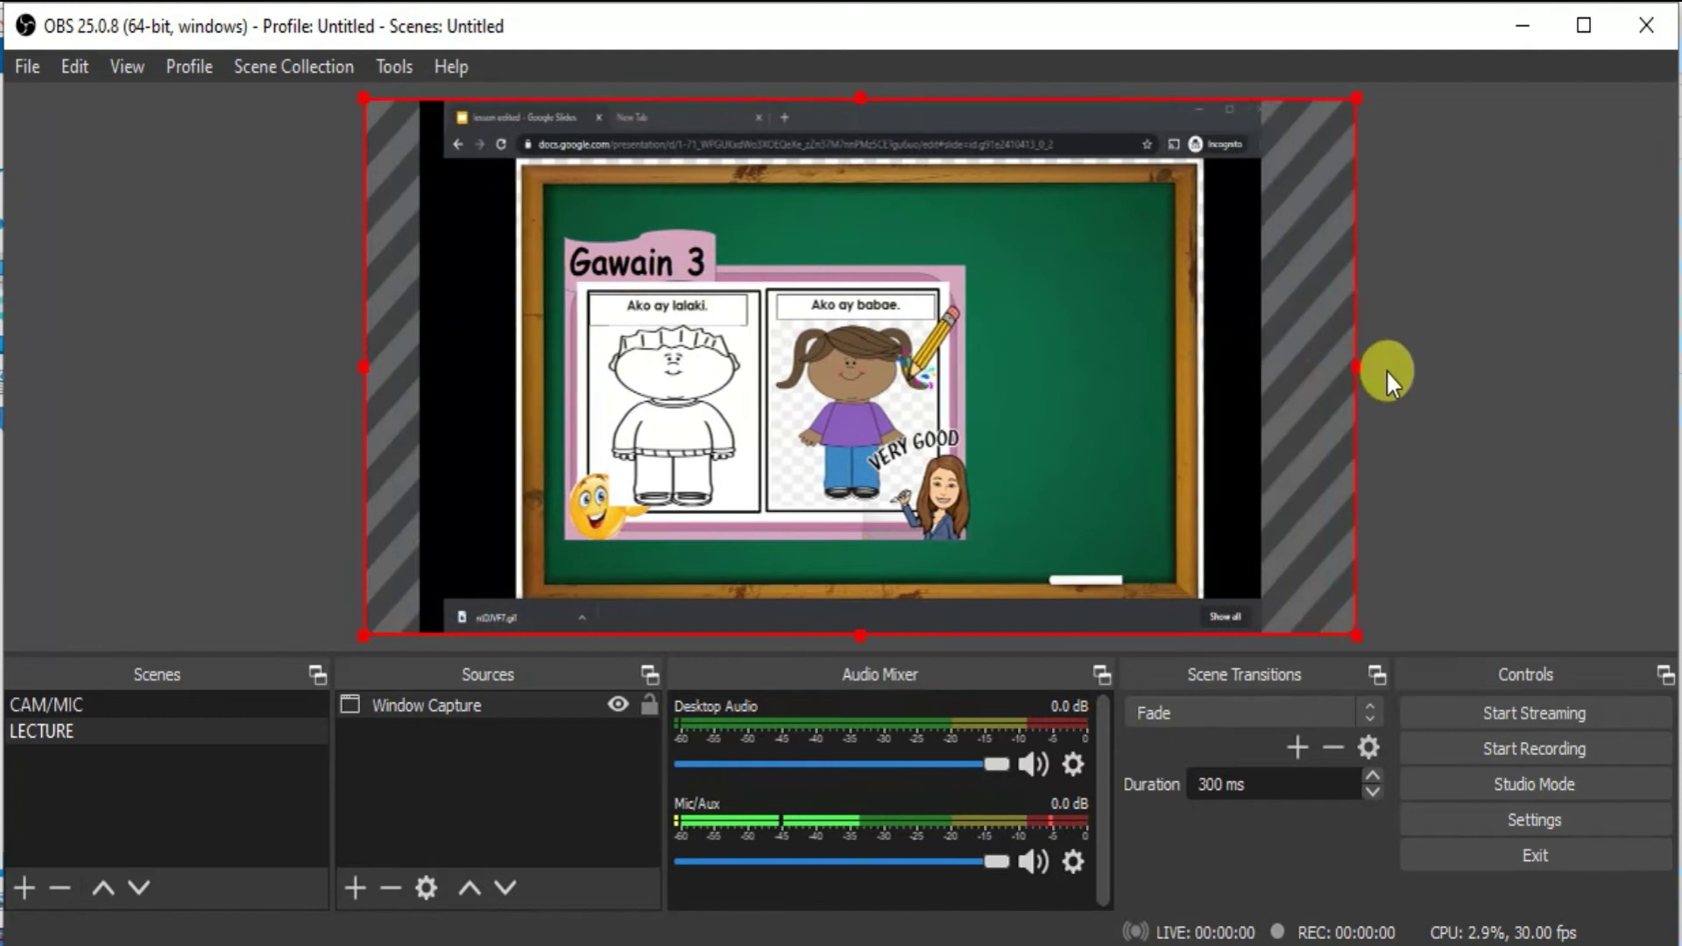
drag(1095, 392, 1020, 396)
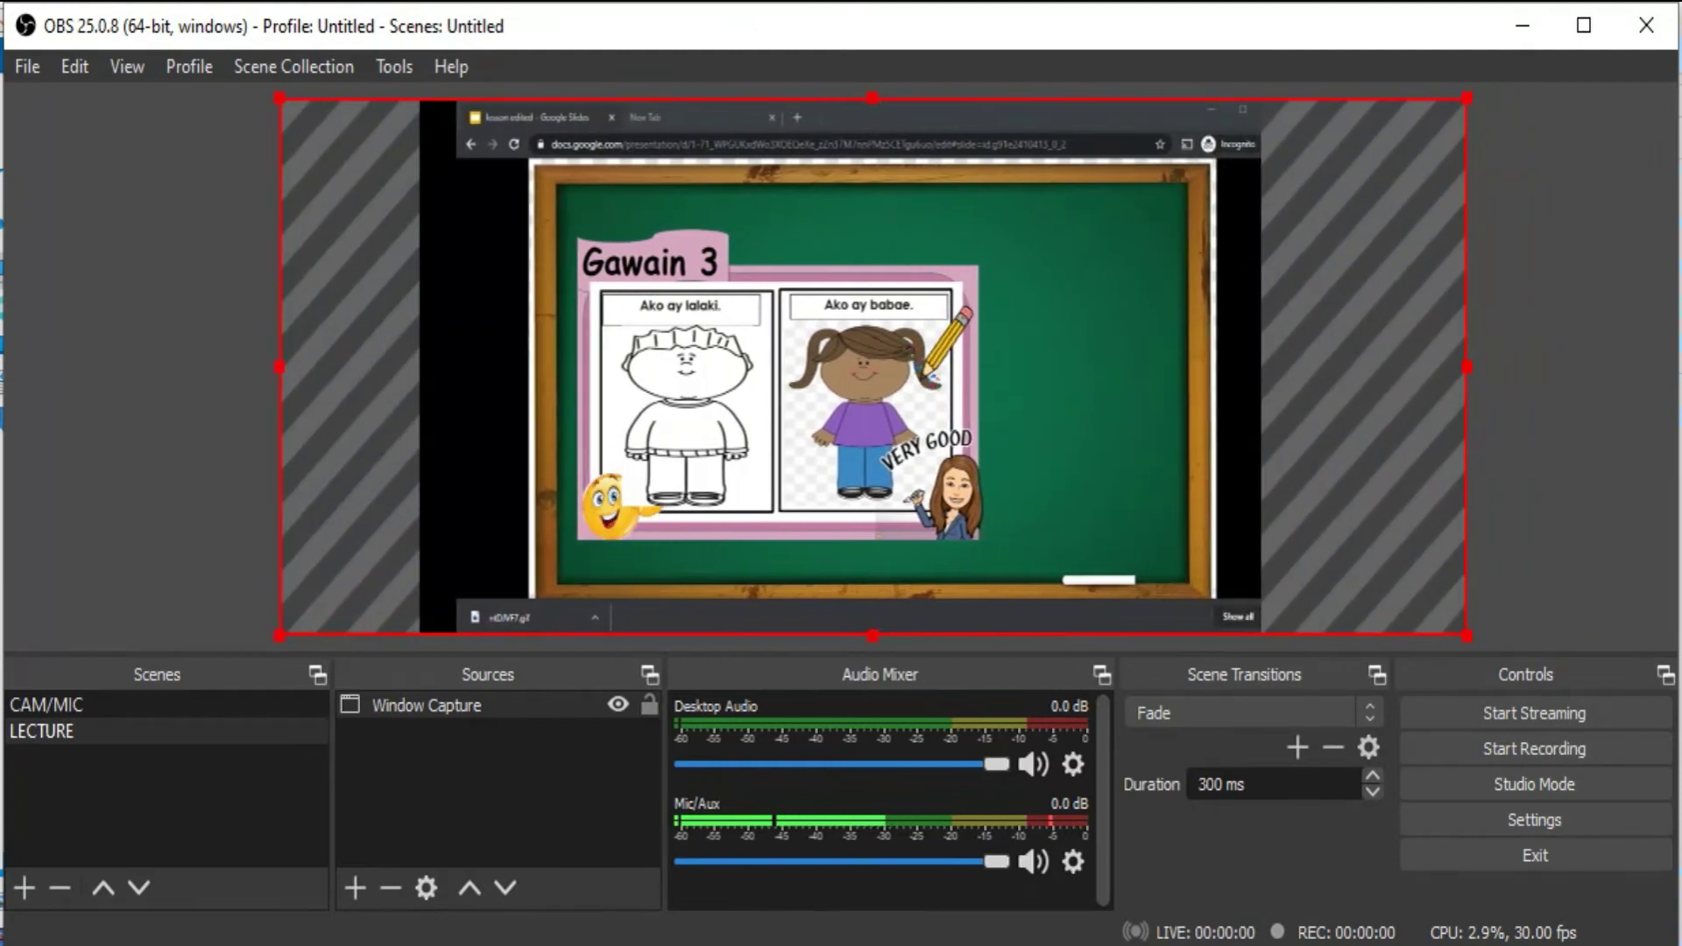
drag(984, 480, 963, 479)
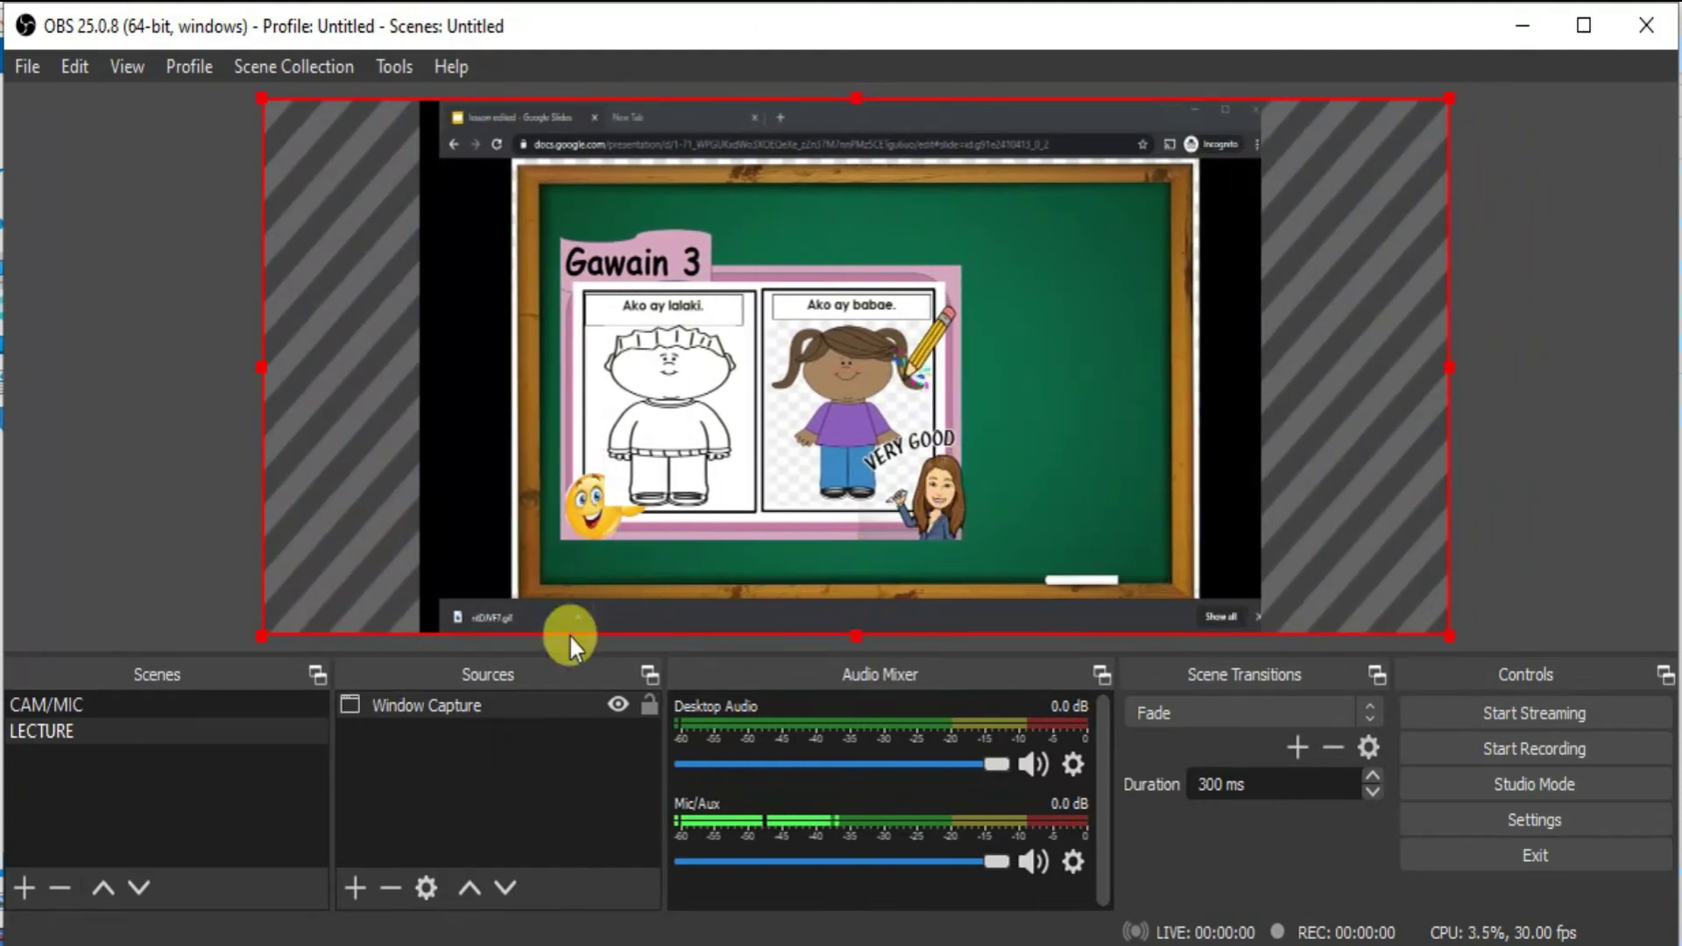
- Add the existing MIC Audio Input Capture to LECTURE via Add Existing
click(354, 888)
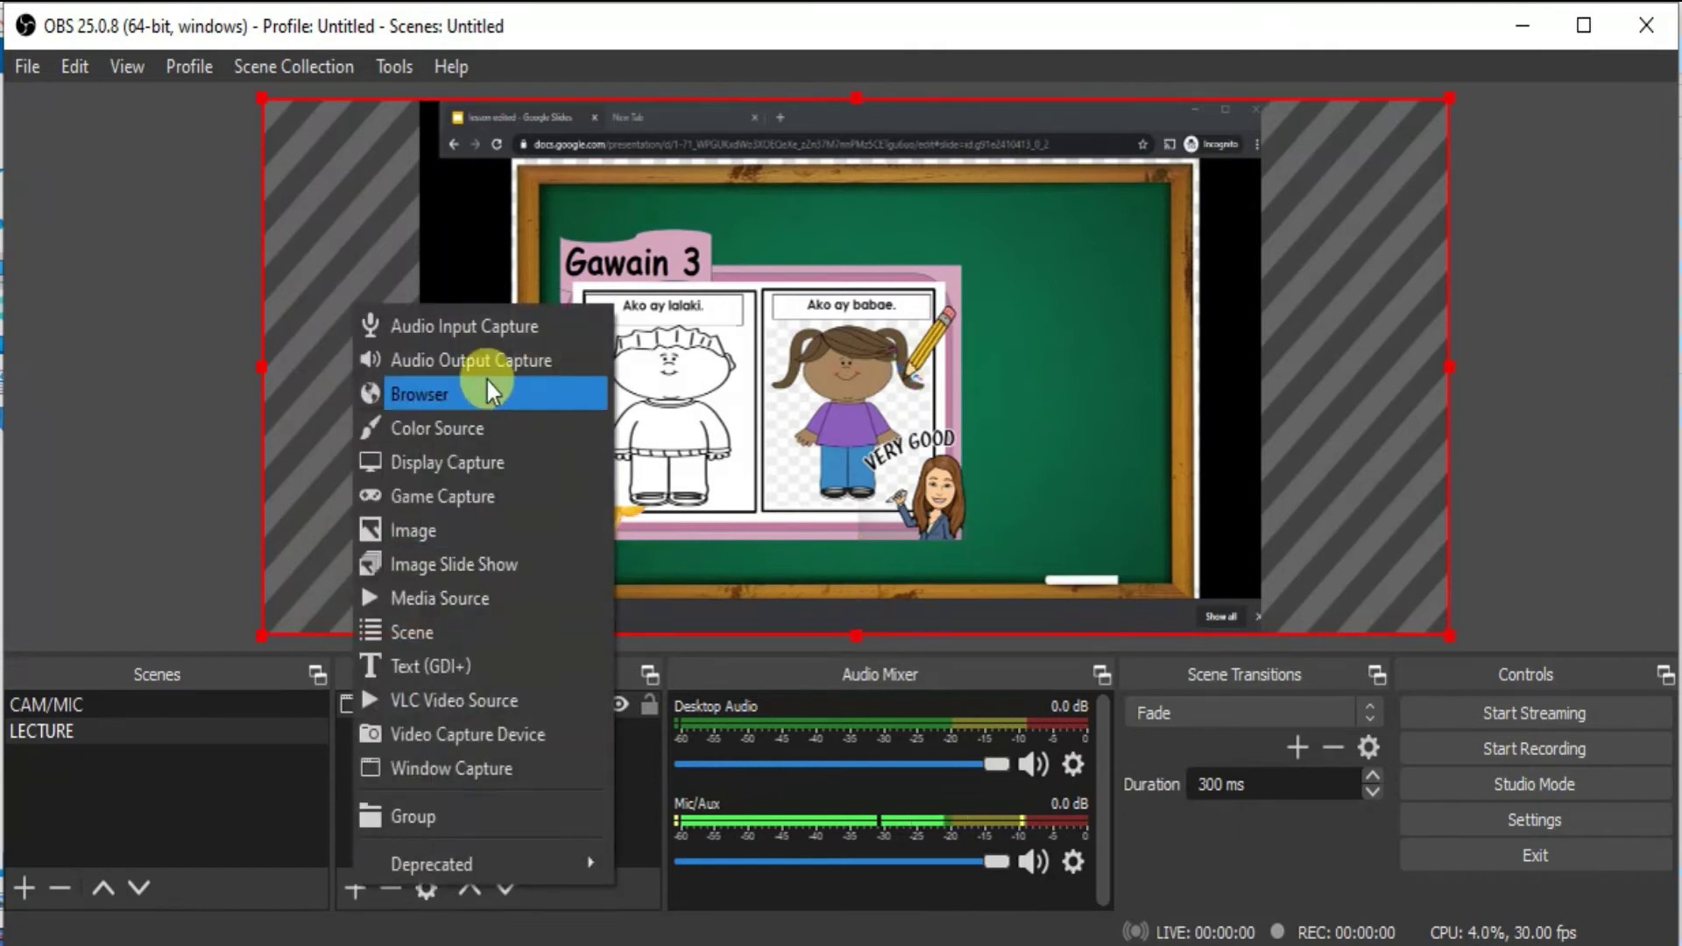
click(468, 330)
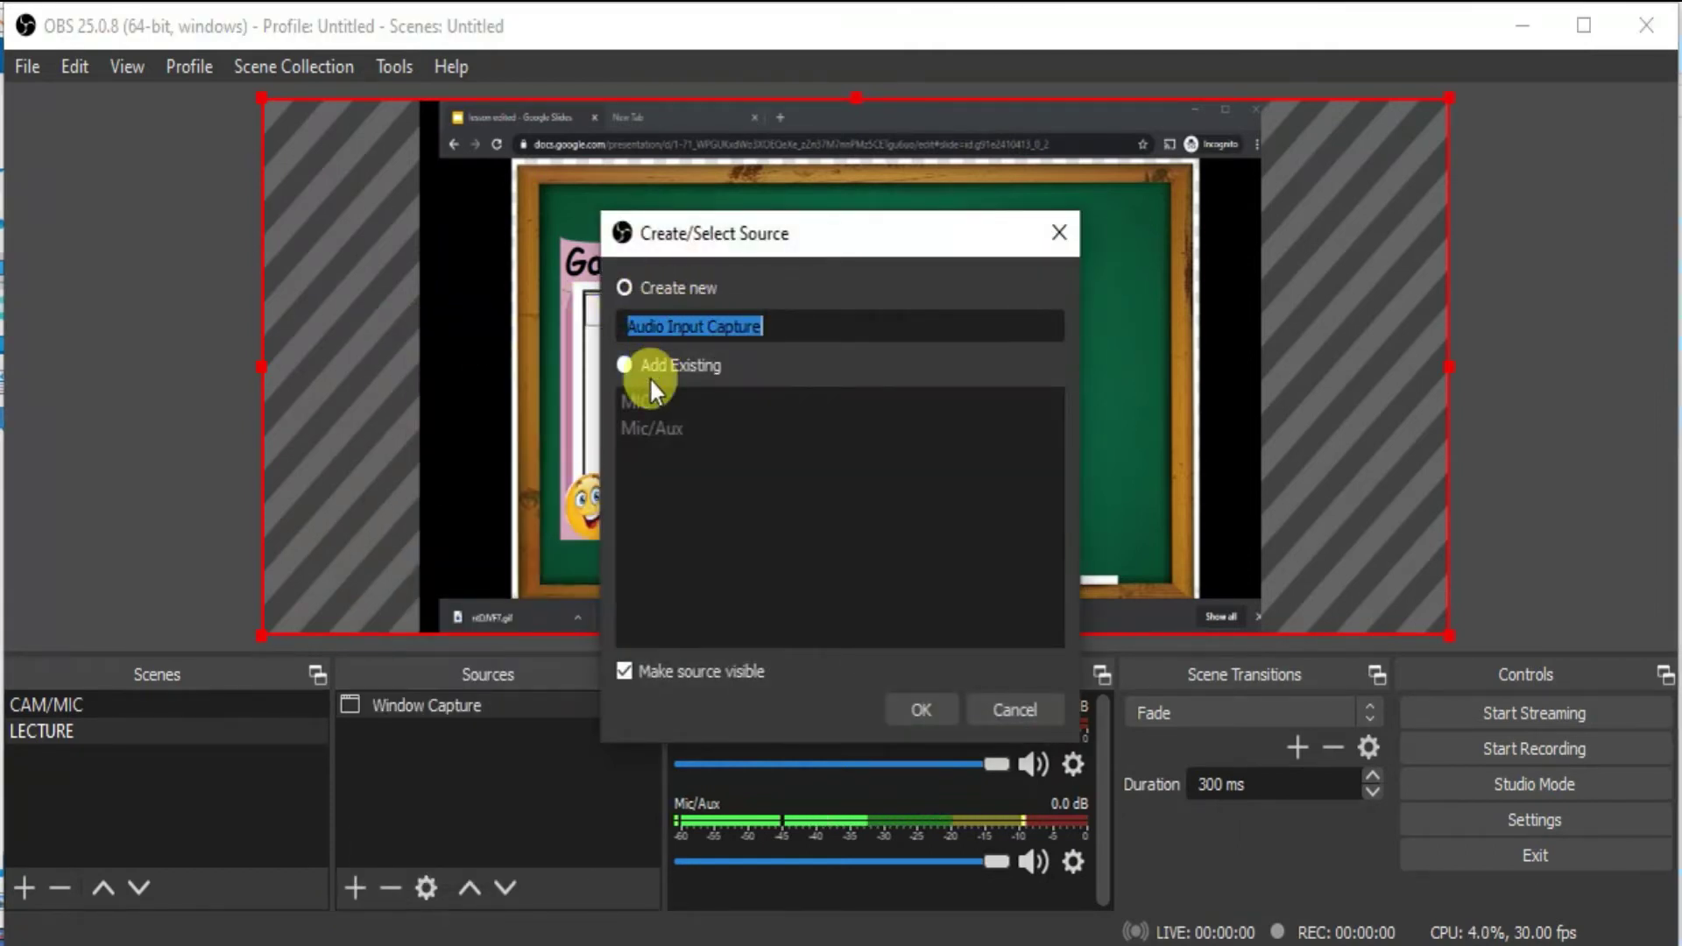
click(625, 366)
click(645, 405)
click(929, 708)
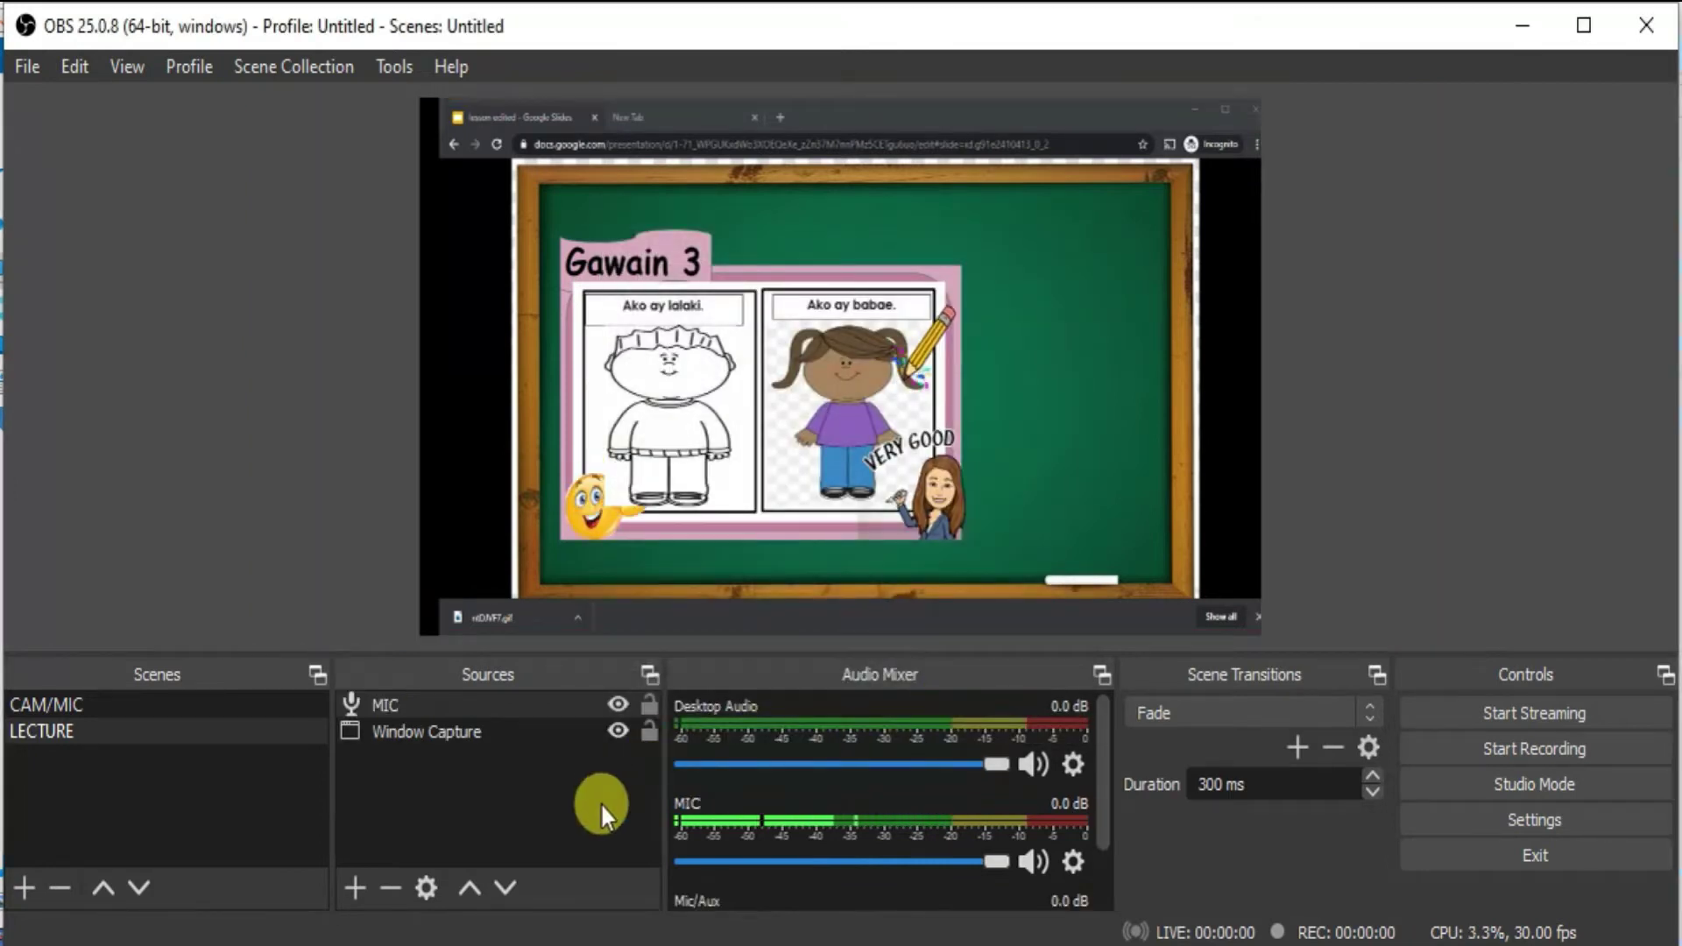
- Add the existing CAM Video Capture Device to the LECTURE scene
click(352, 887)
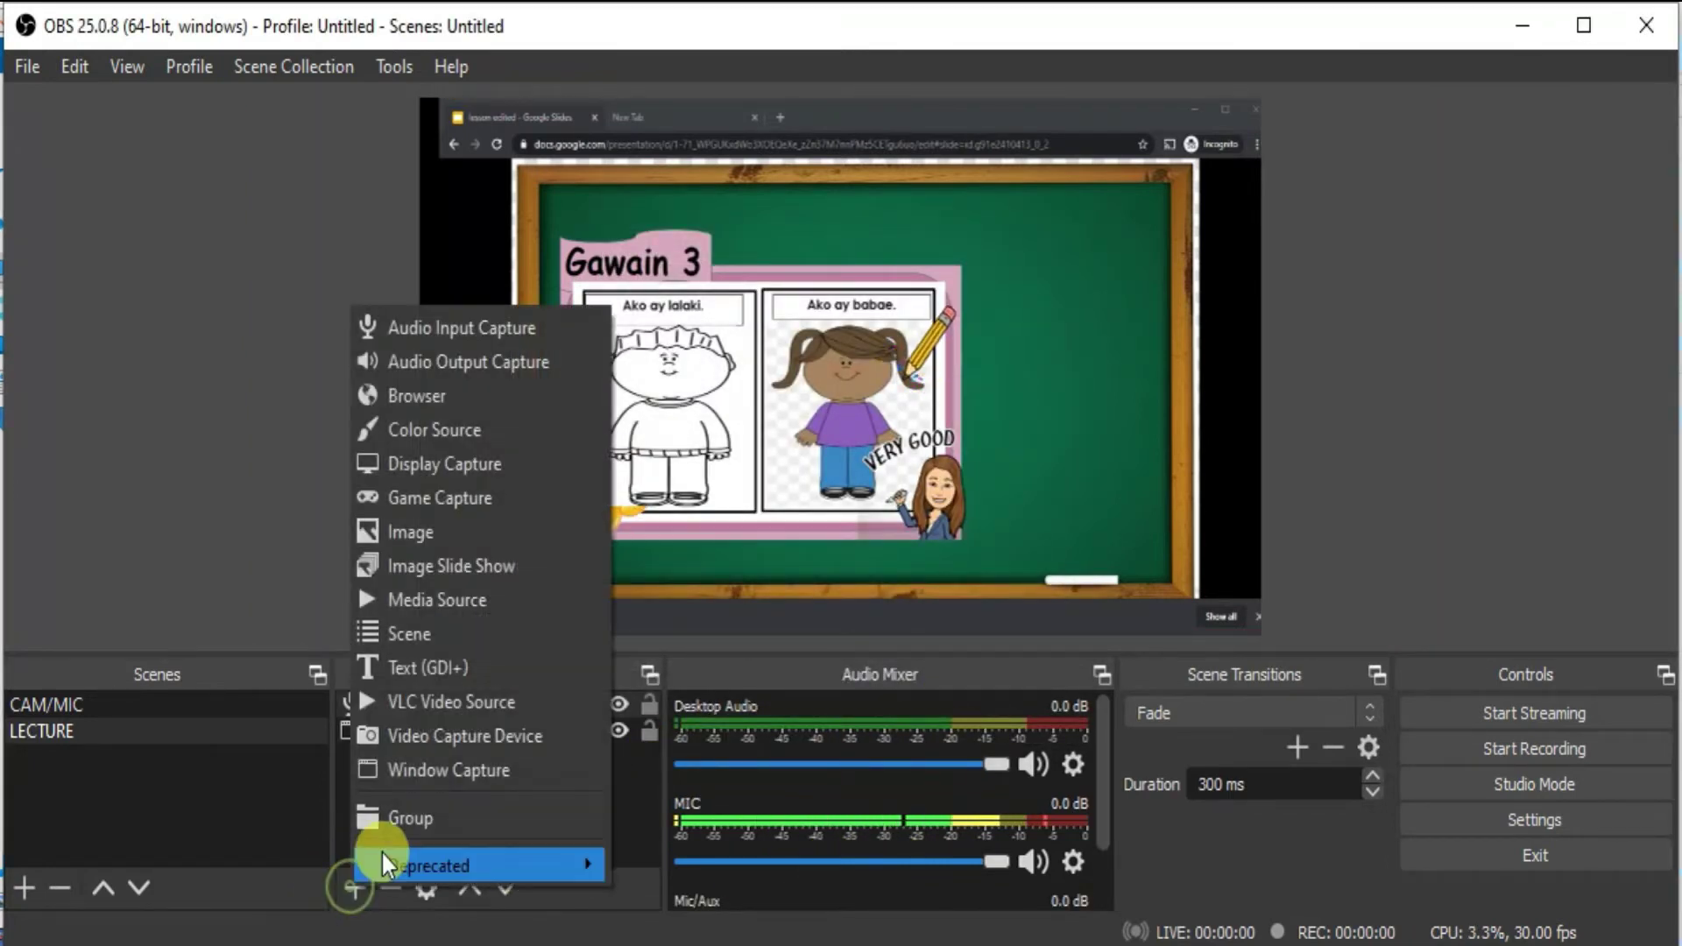
click(403, 740)
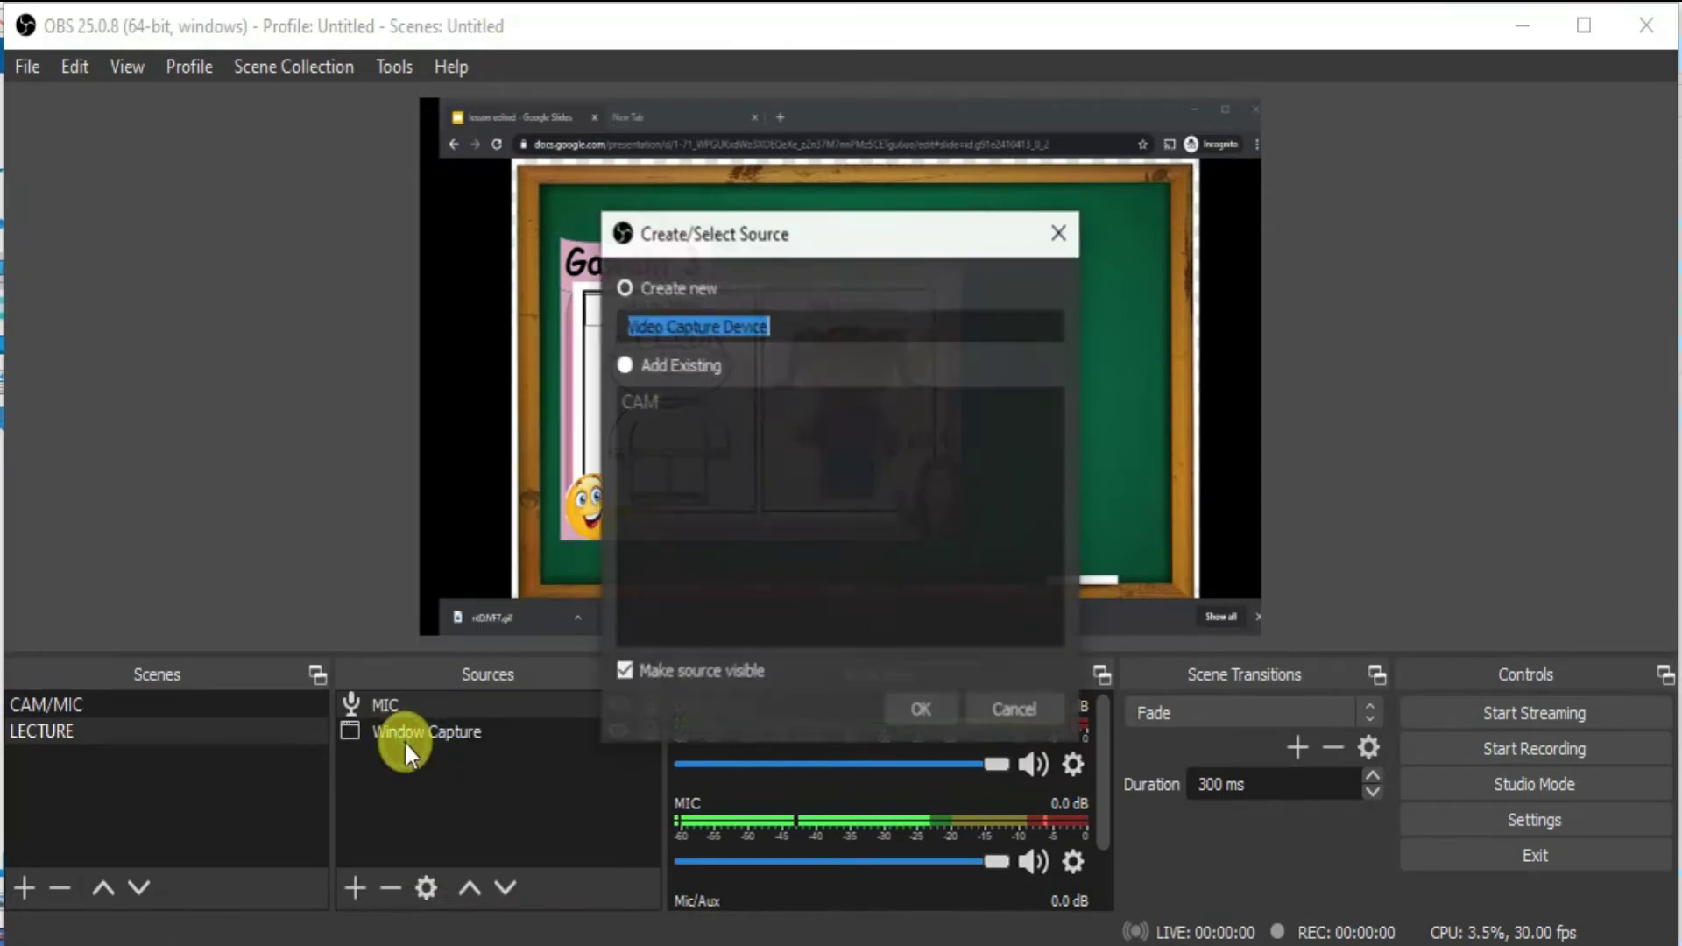
click(618, 369)
click(638, 399)
click(910, 722)
- Shrink the webcam box and place it in the lower-right corner over the slides
drag(694, 325, 1082, 433)
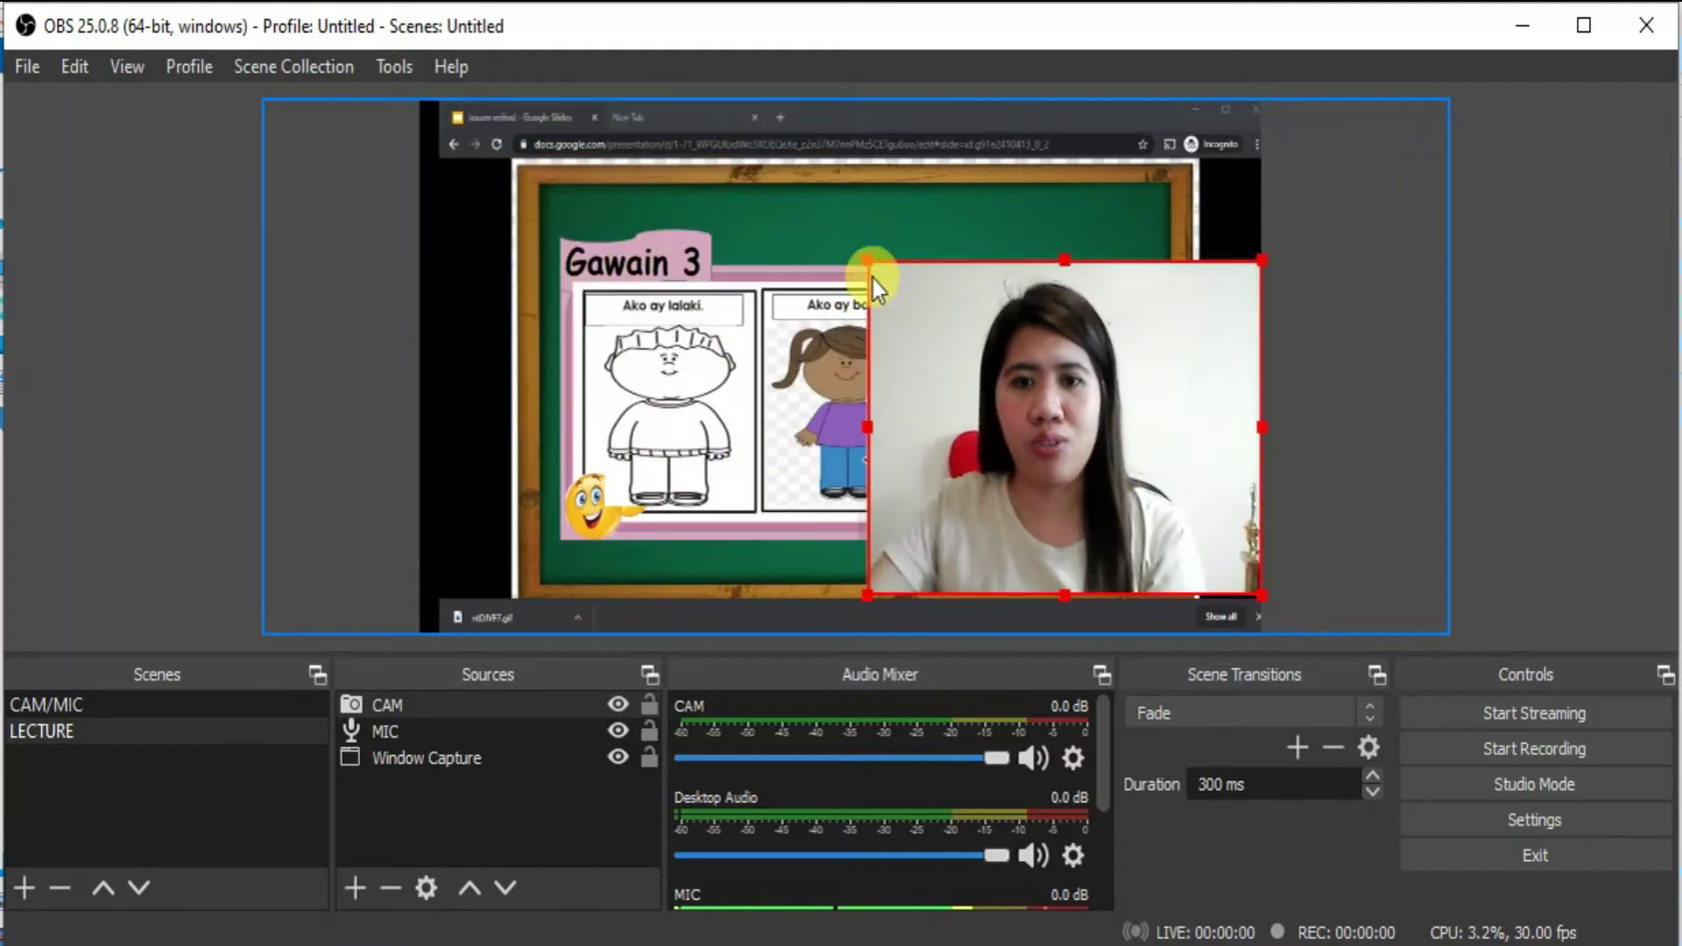
drag(869, 265, 1030, 413)
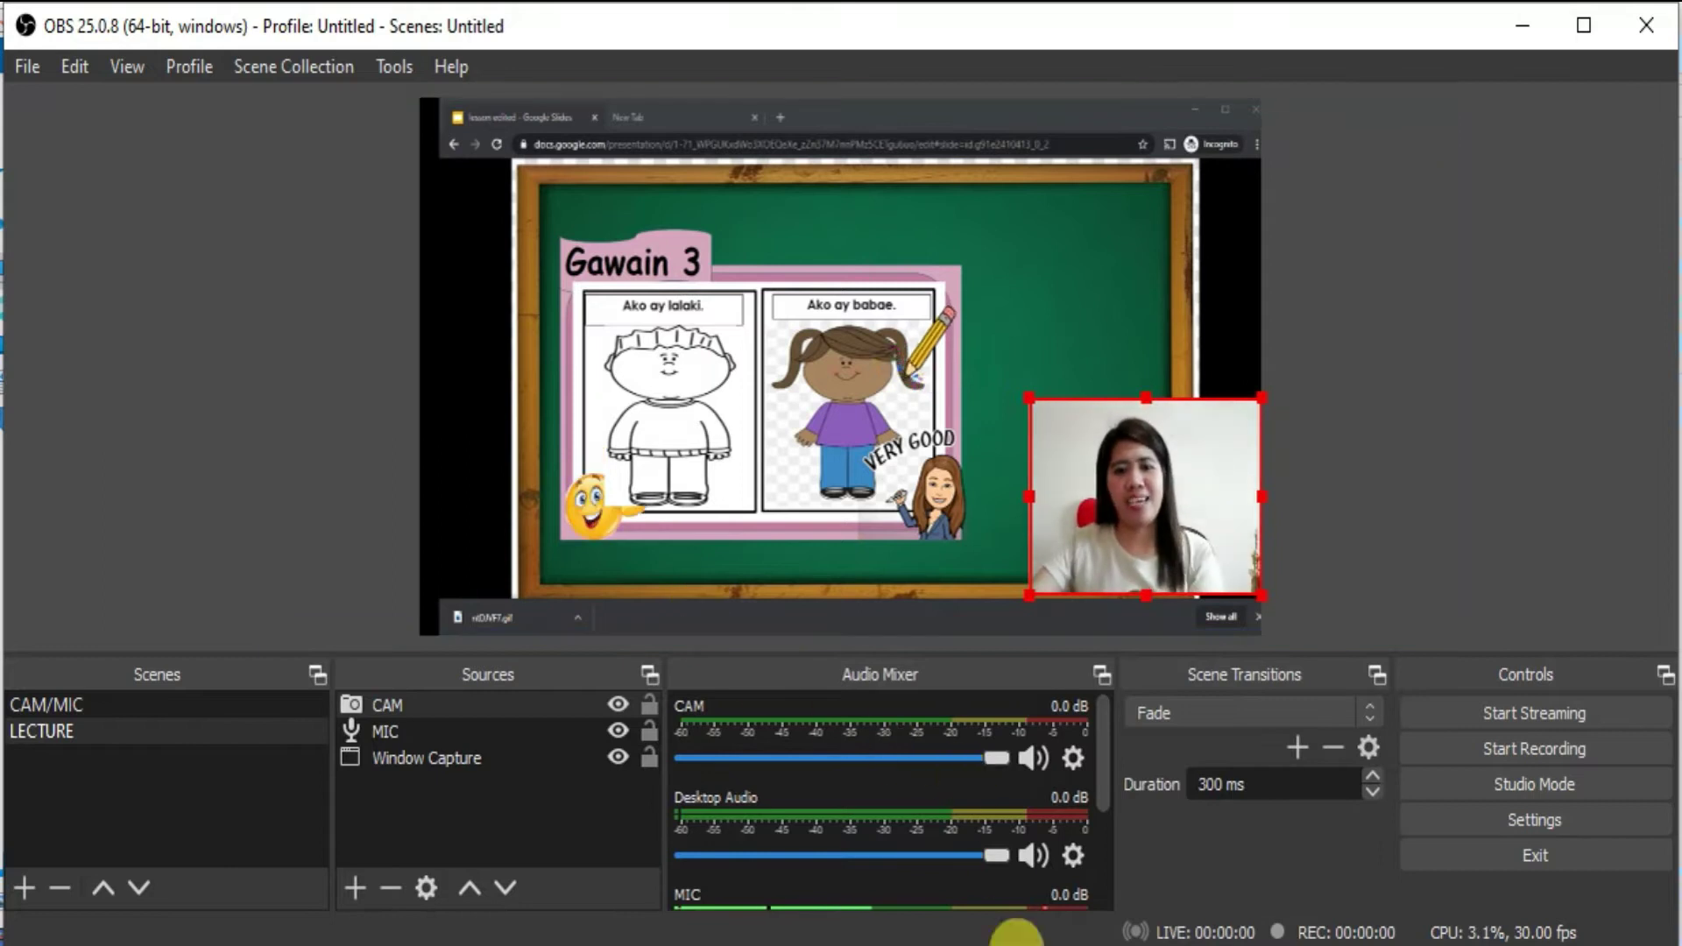
drag(1087, 945, 1087, 837)
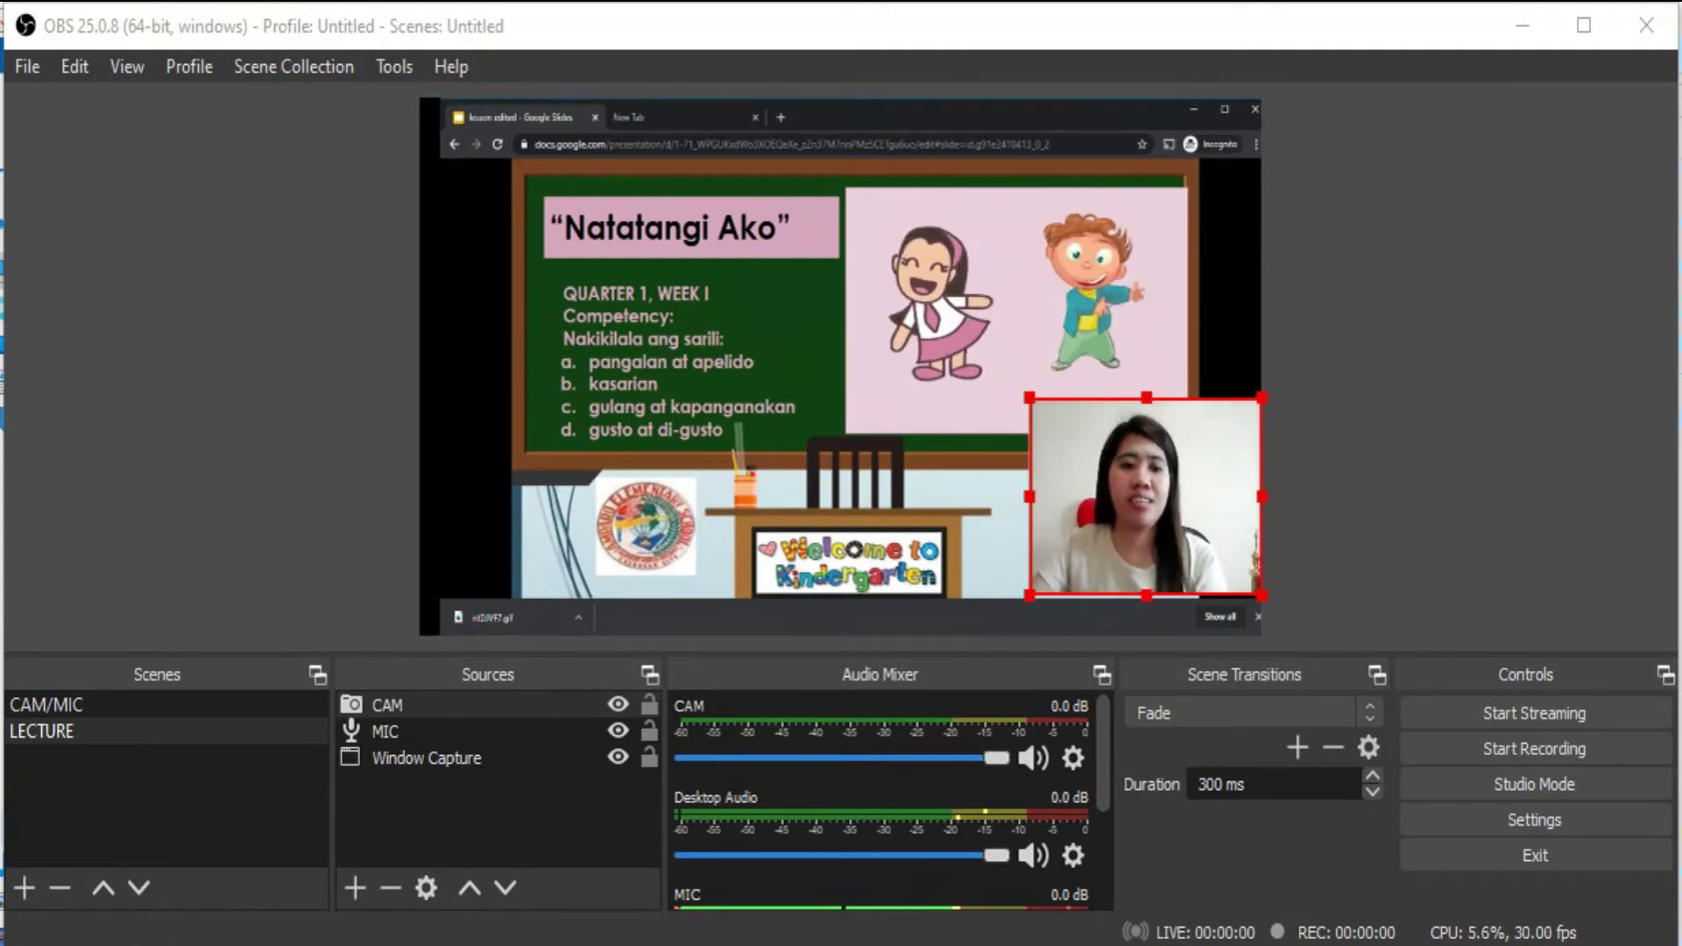
- Preview CAM/MIC and LECTURE in turn, finishing on the CAM/MIC scene
click(188, 703)
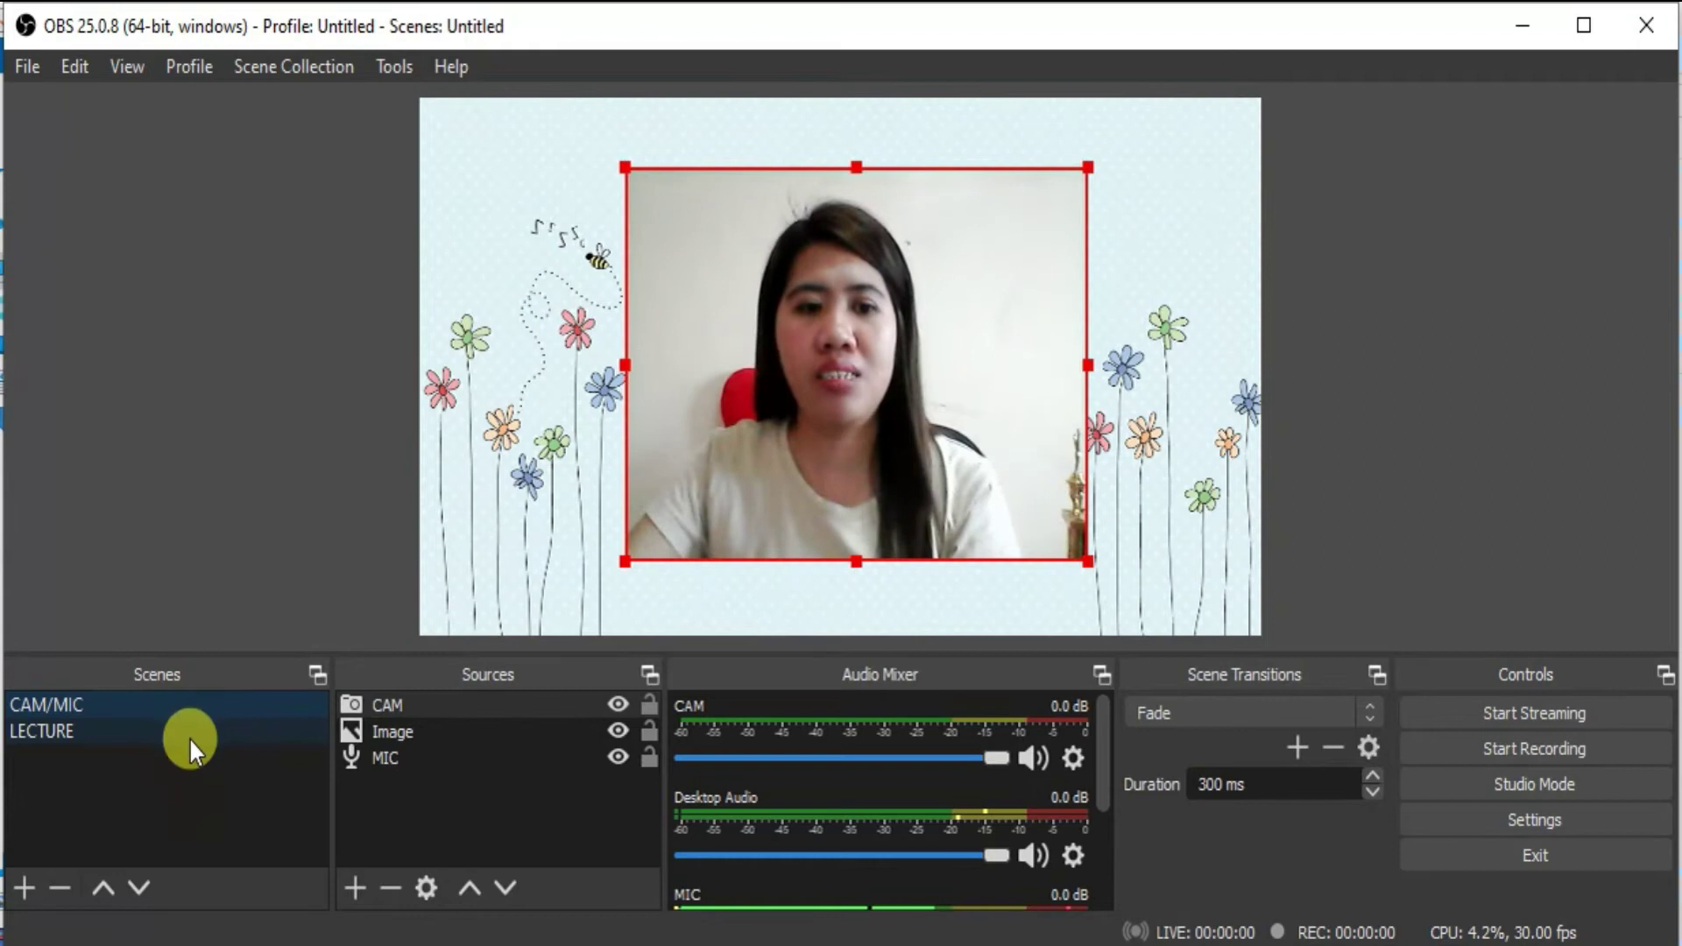
click(189, 739)
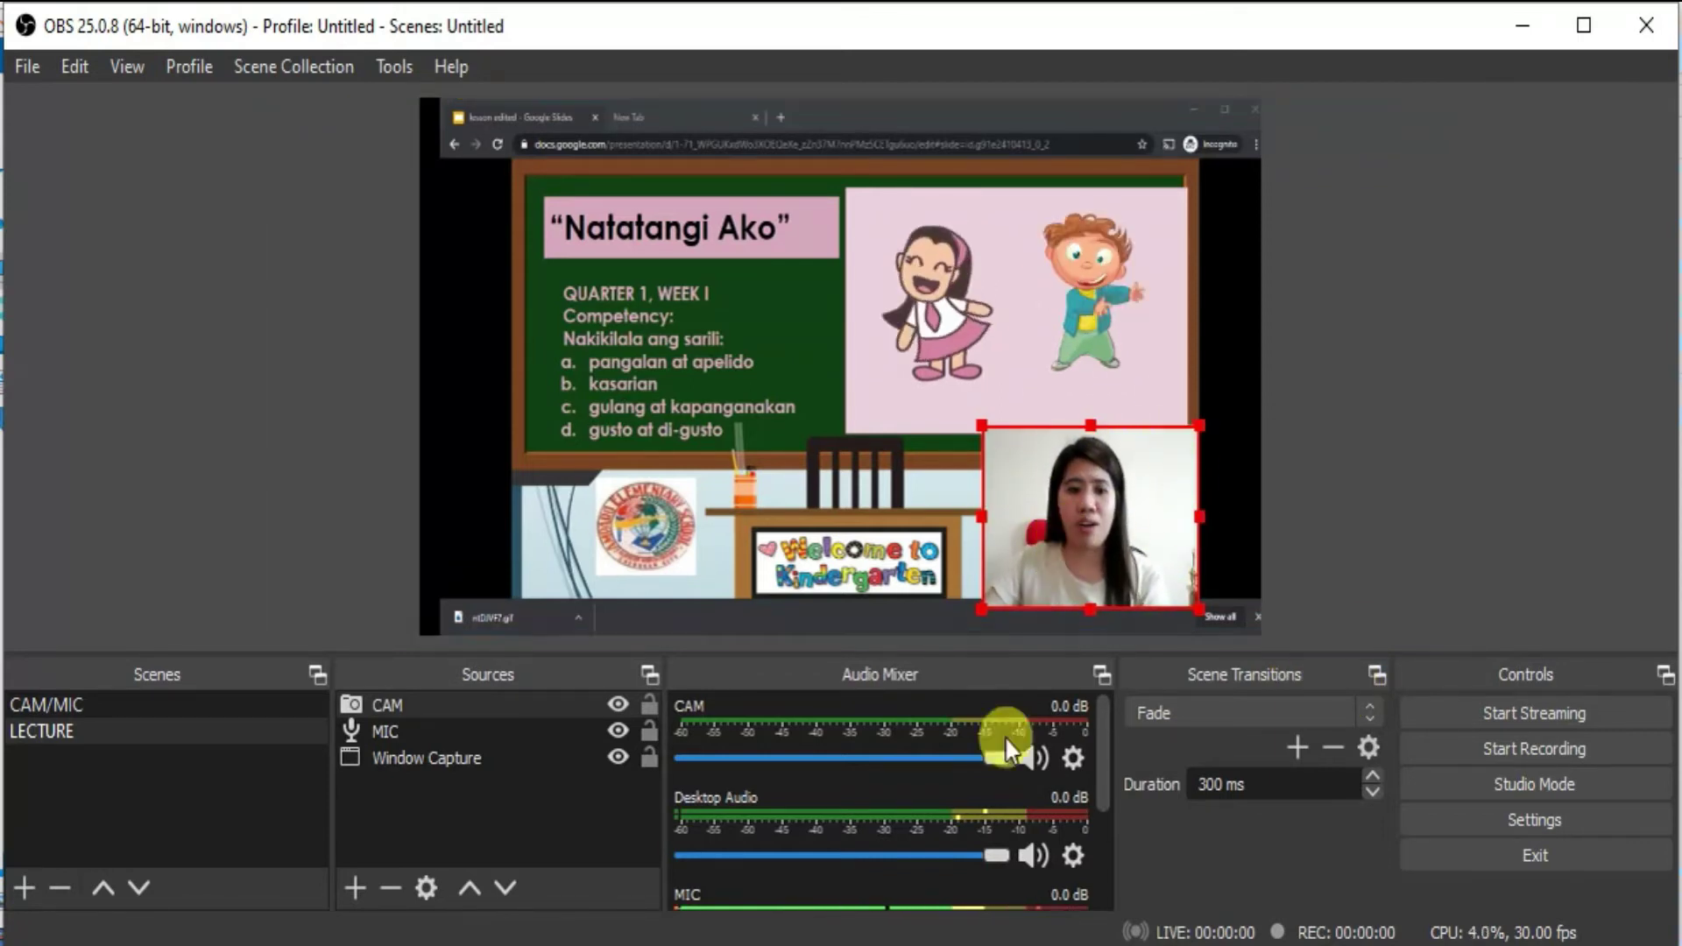
click(177, 705)
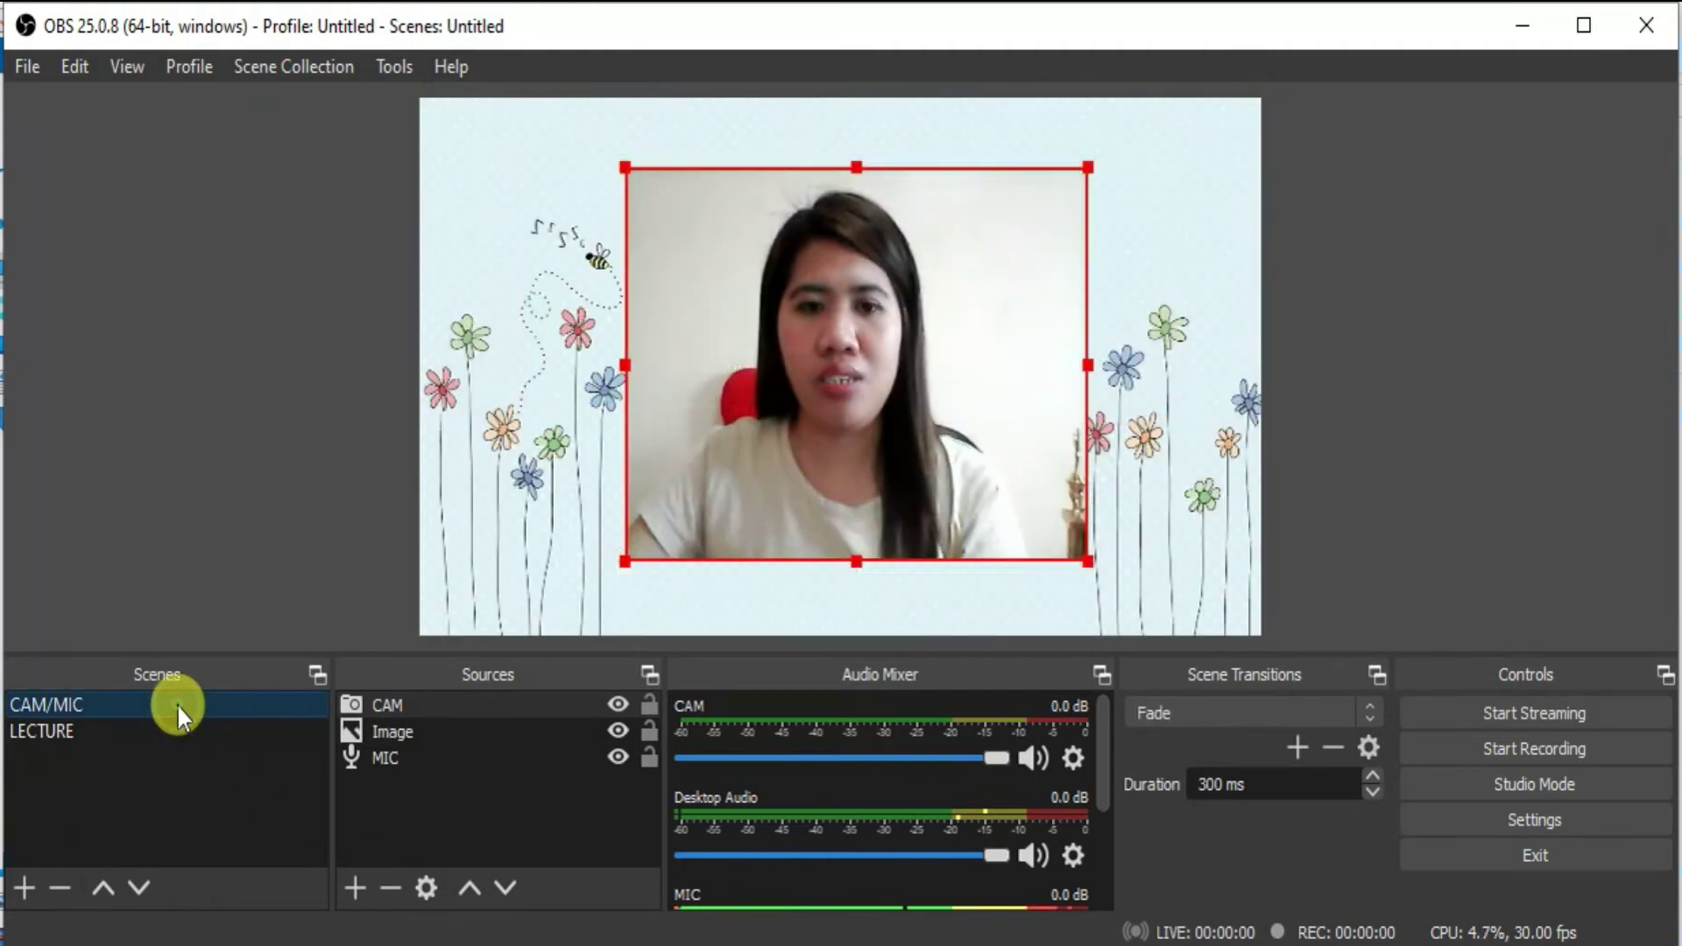
- Start recording in the CAM/MIC intro scene, then cut to the LECTURE scene of slides
click(1573, 751)
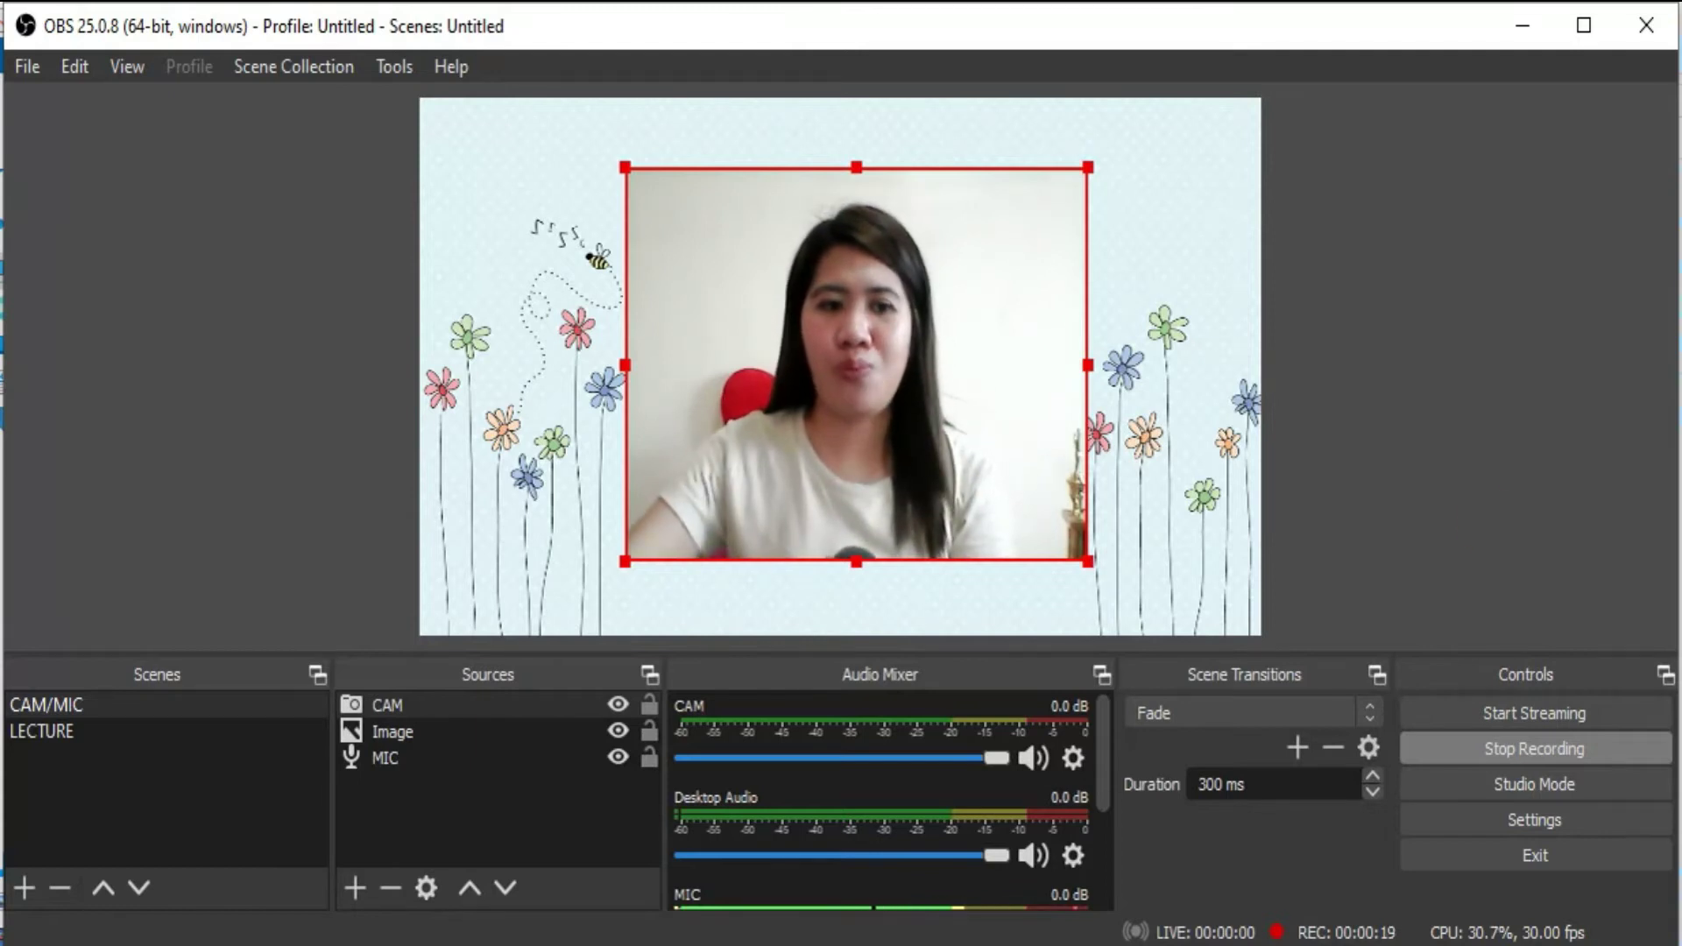
click(168, 736)
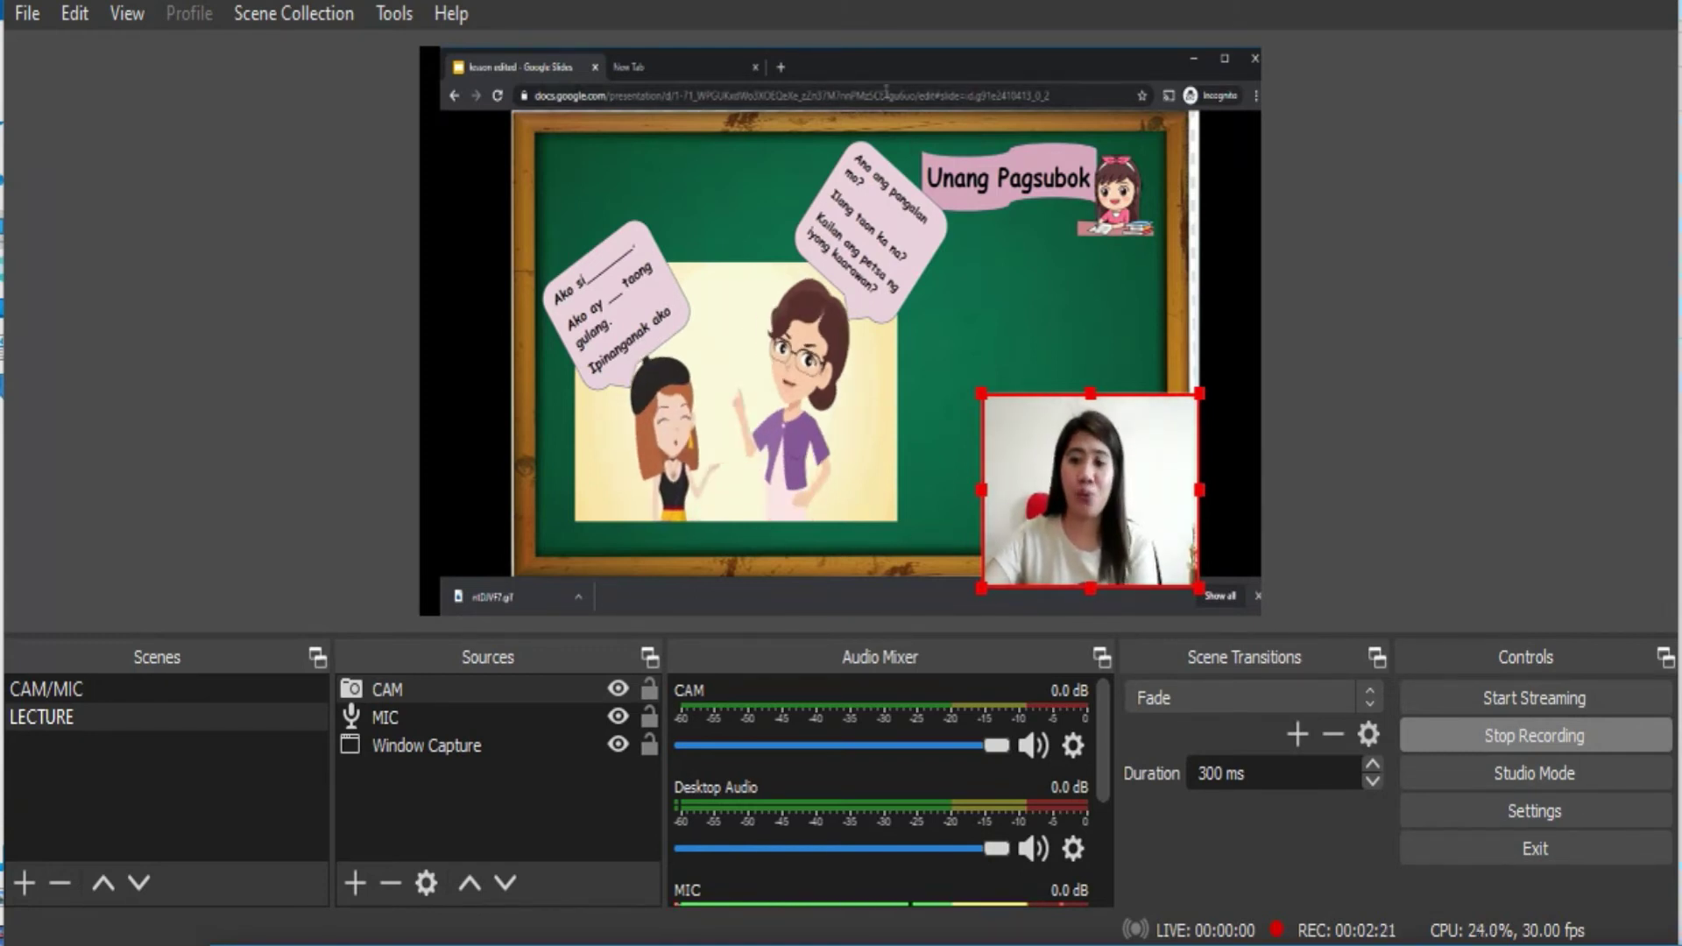
- Advance to the green-board slide, revealing the Gusto at Hindi gusto pictures, while selecting the slides and webcam sources
key(Right)
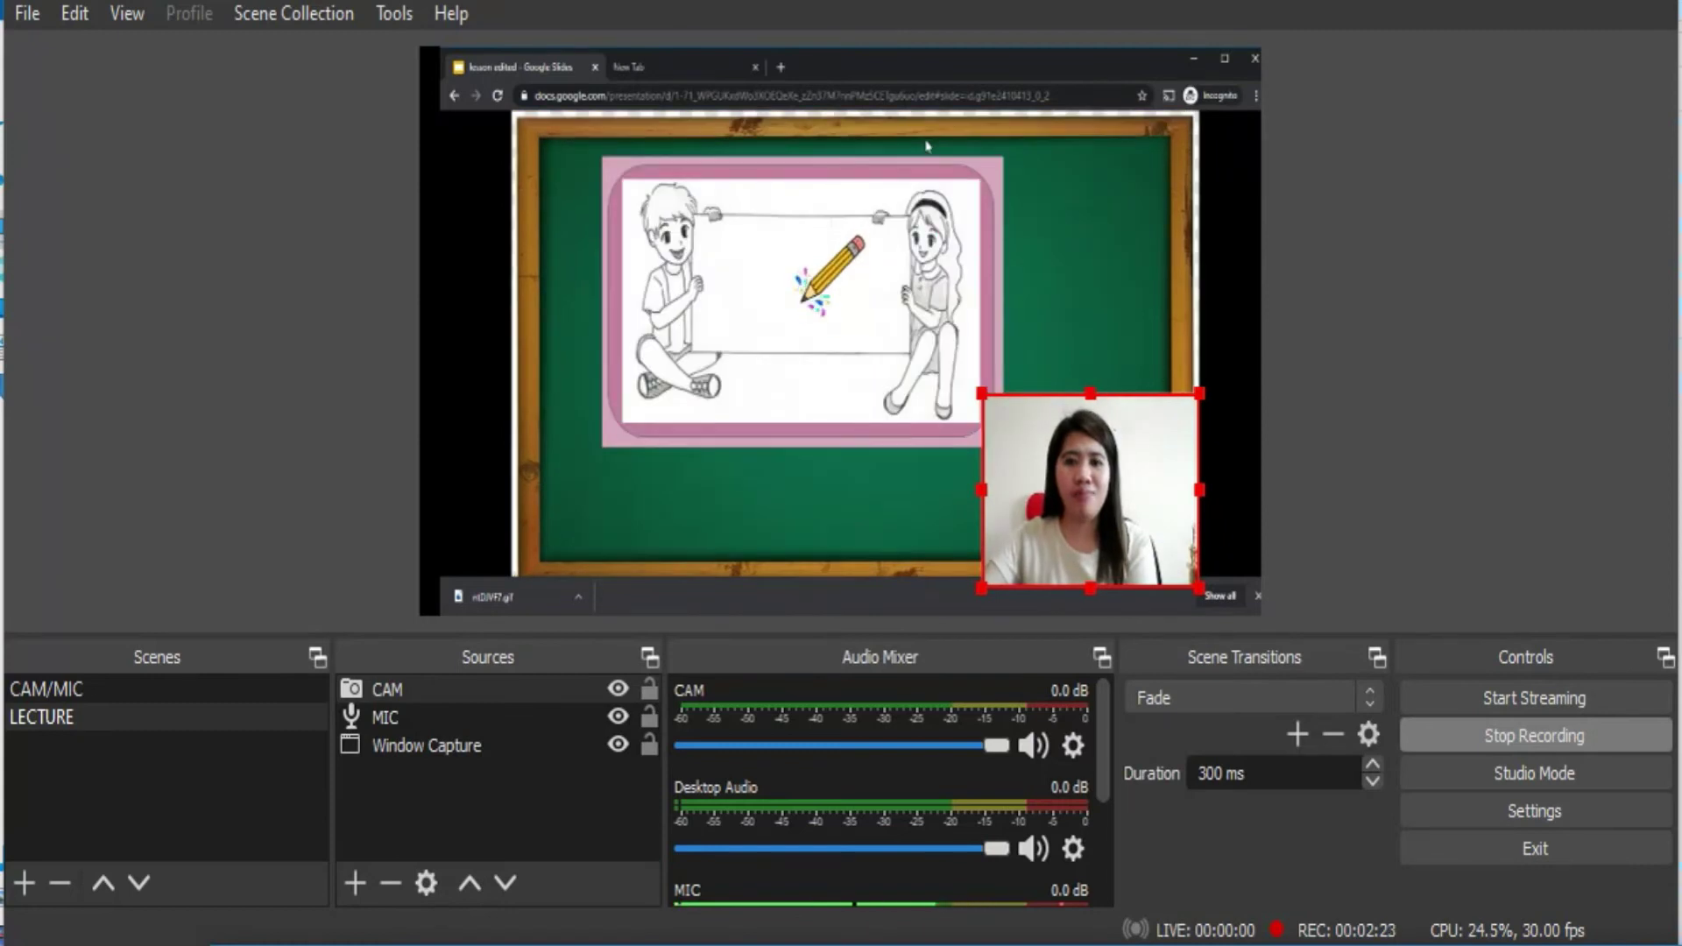
key(Right)
key(Right)
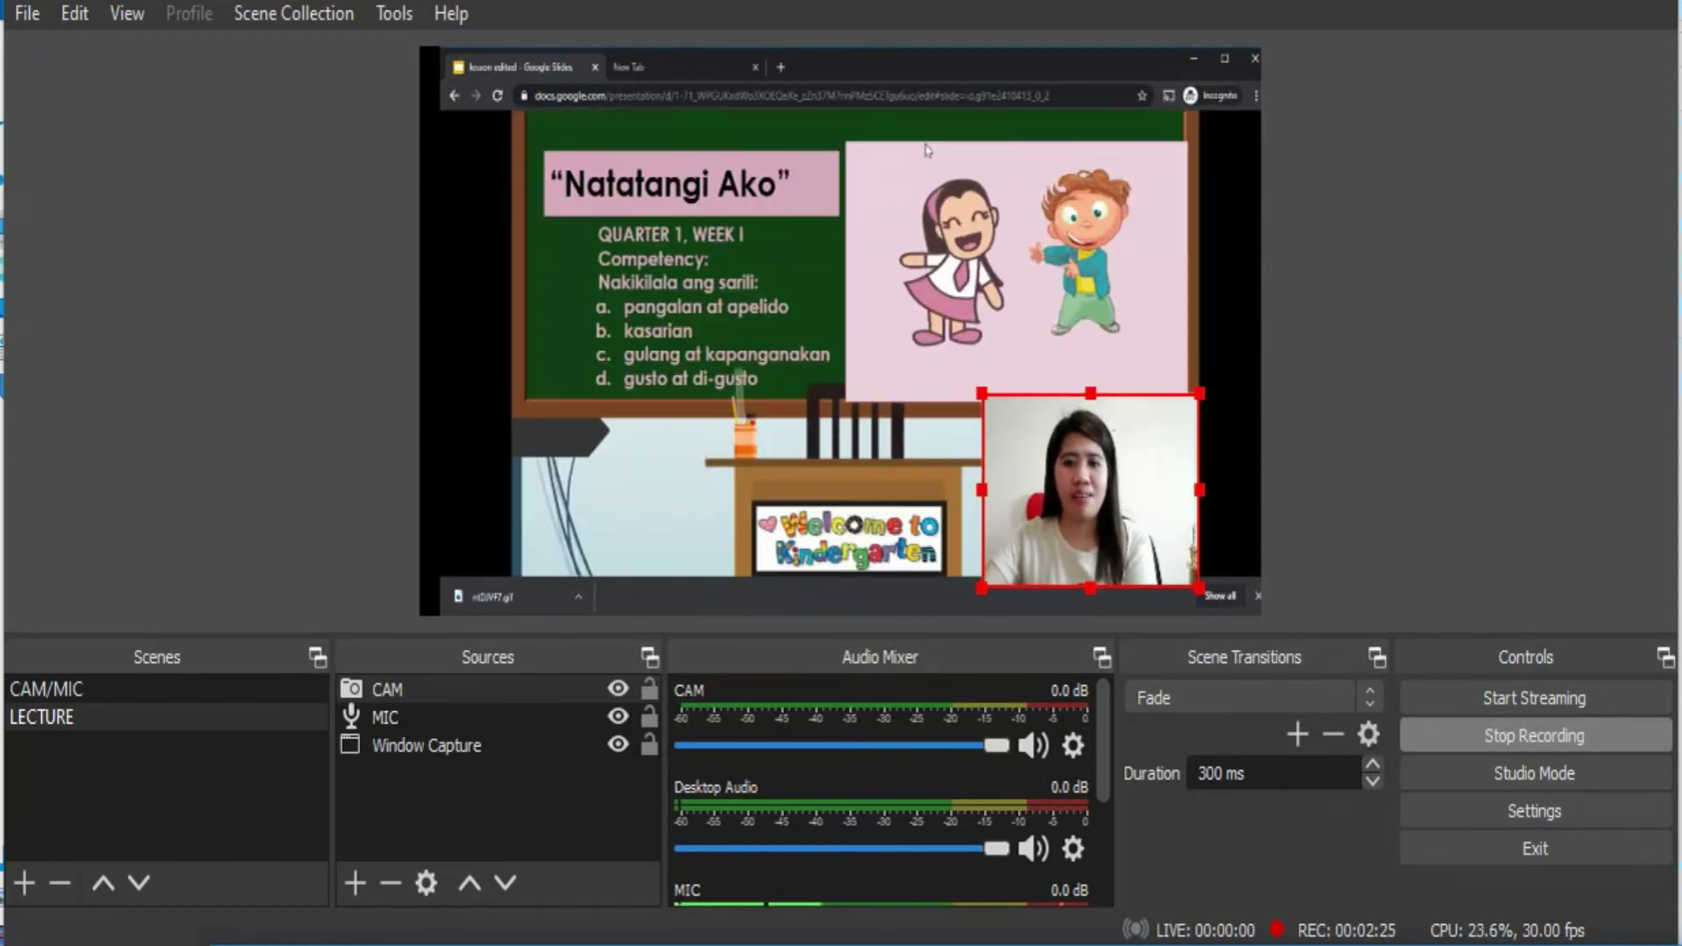
key(Right)
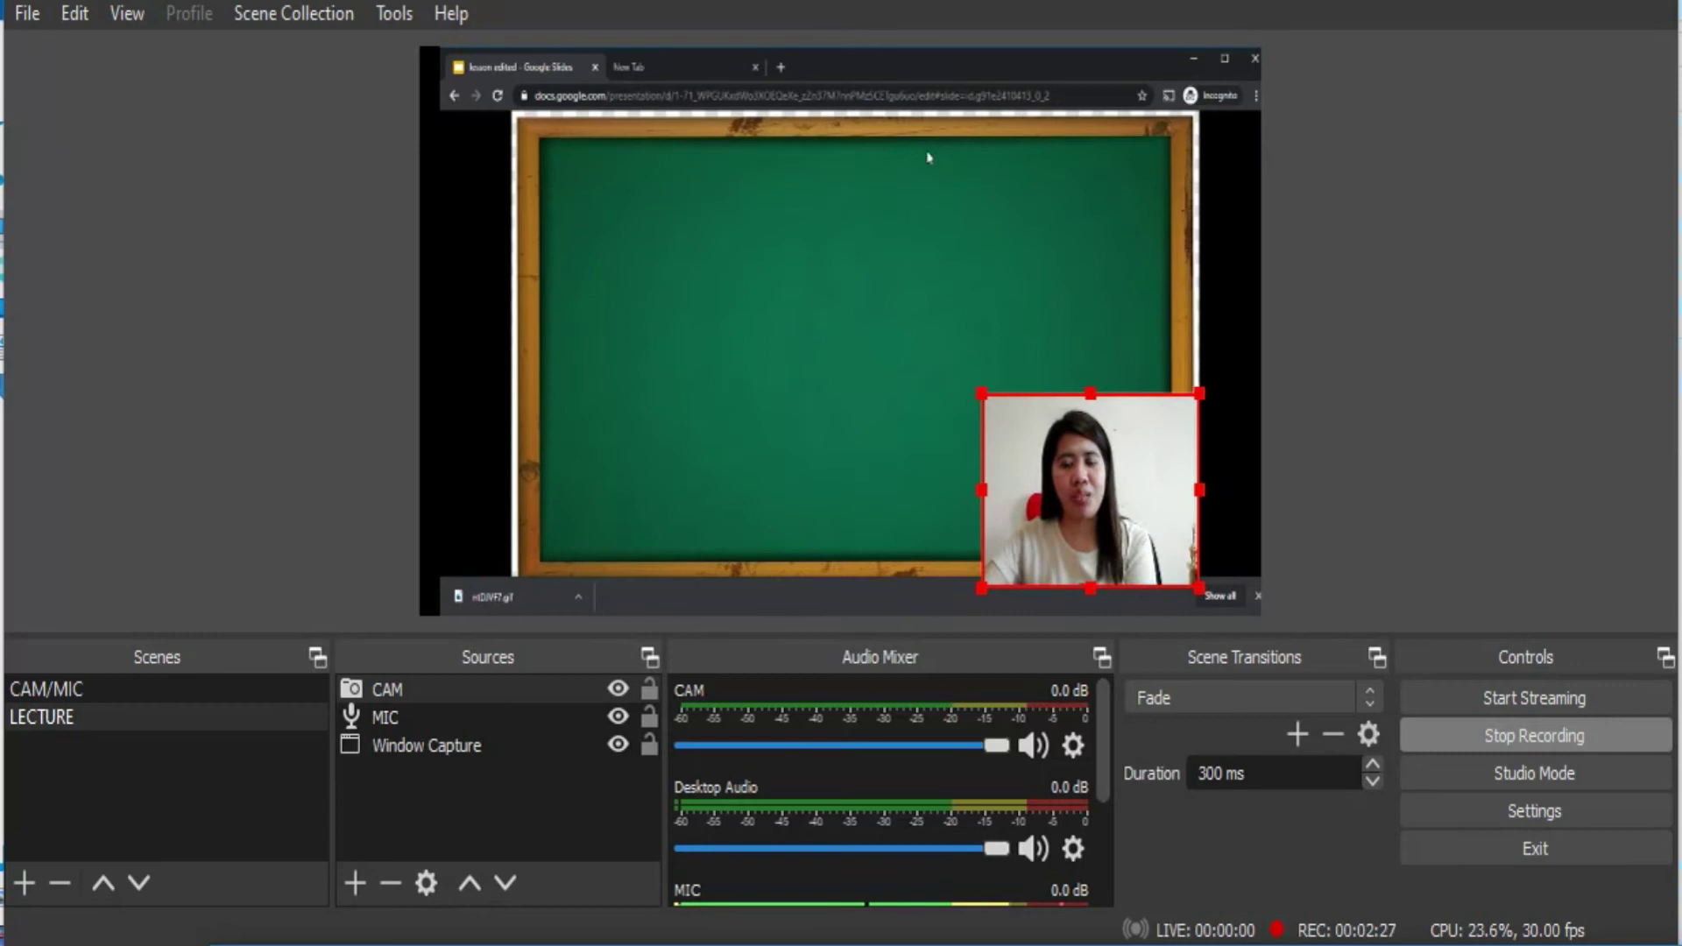
key(Right)
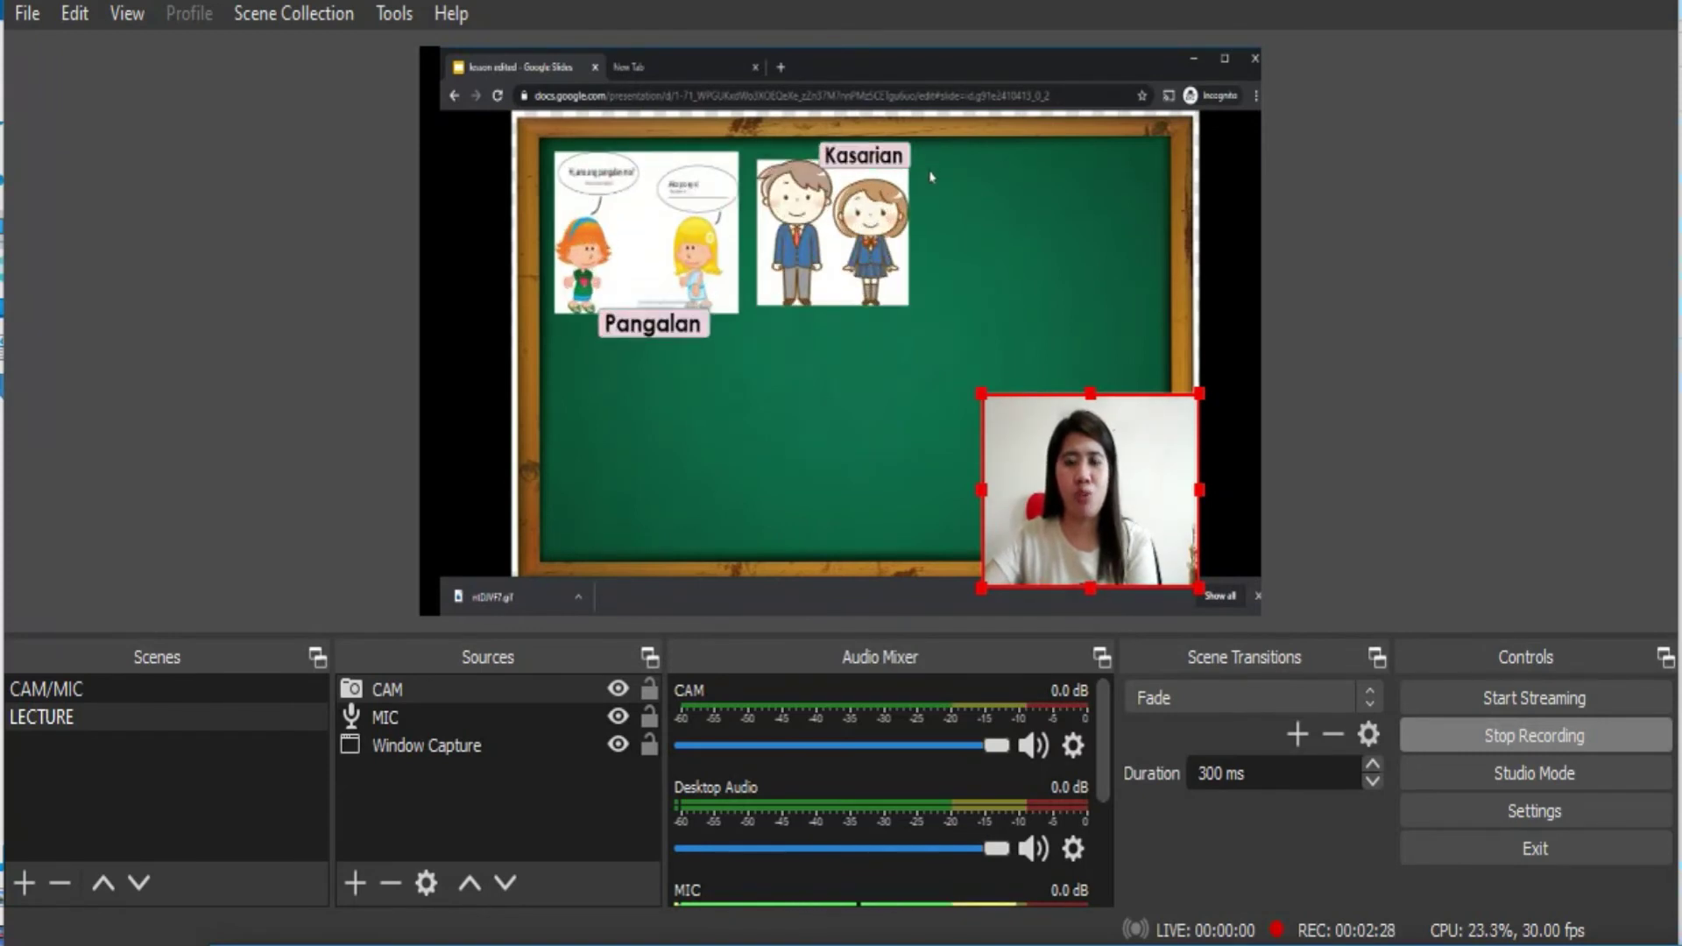
key(Right)
click(1155, 796)
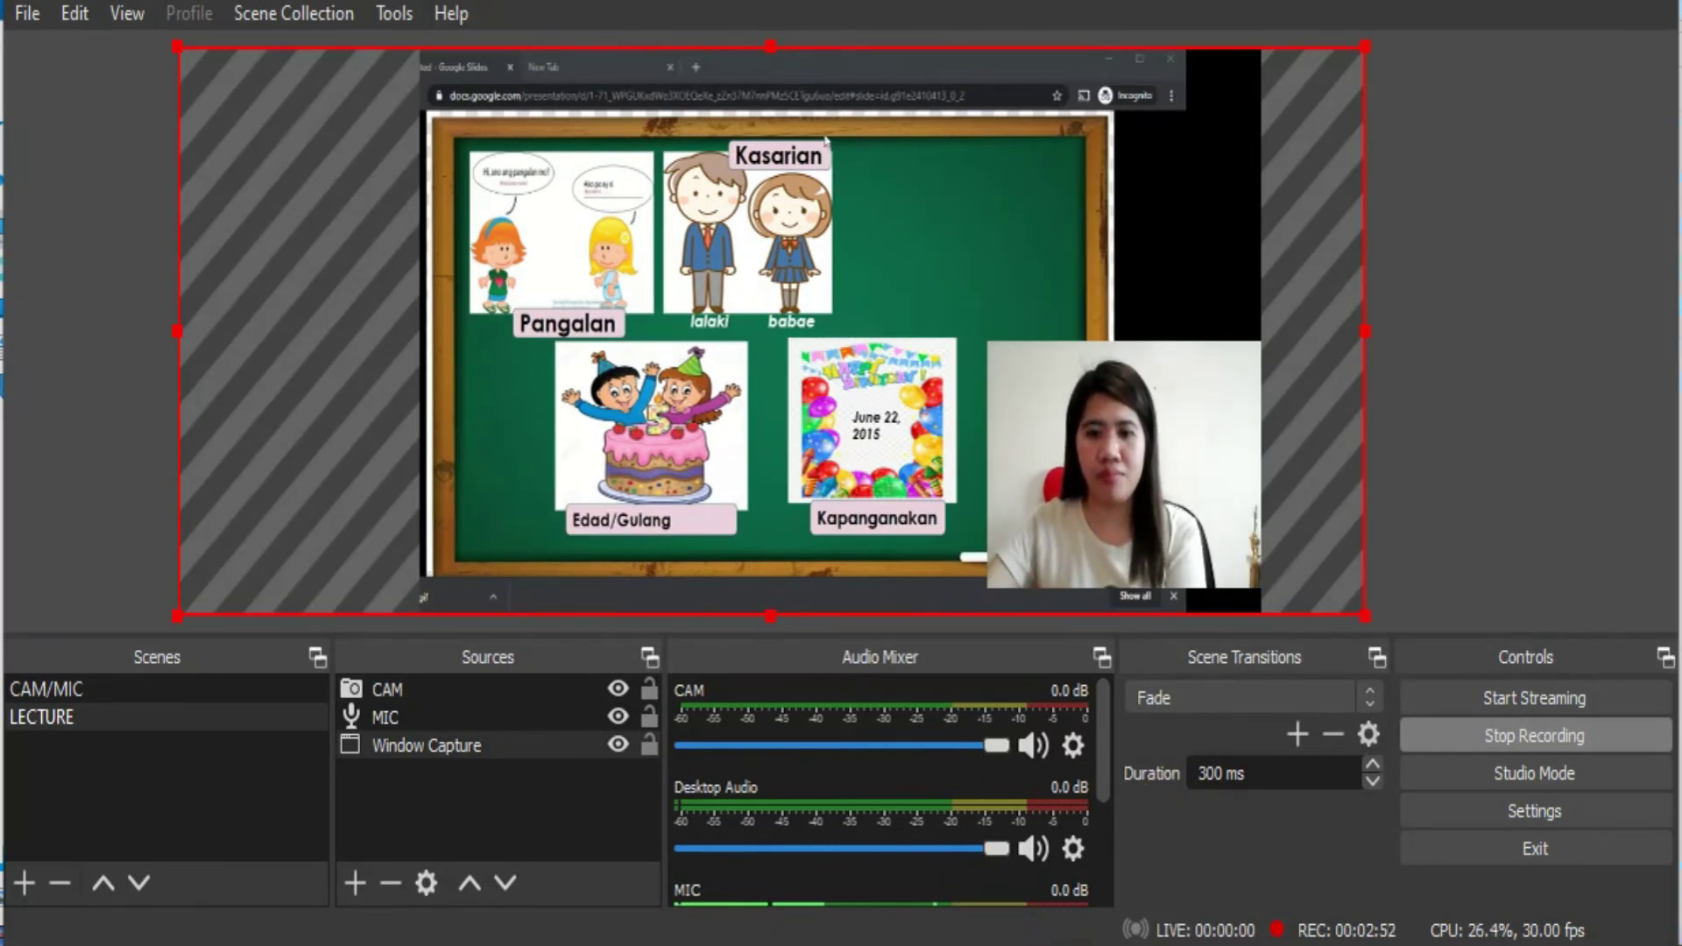
key(Right)
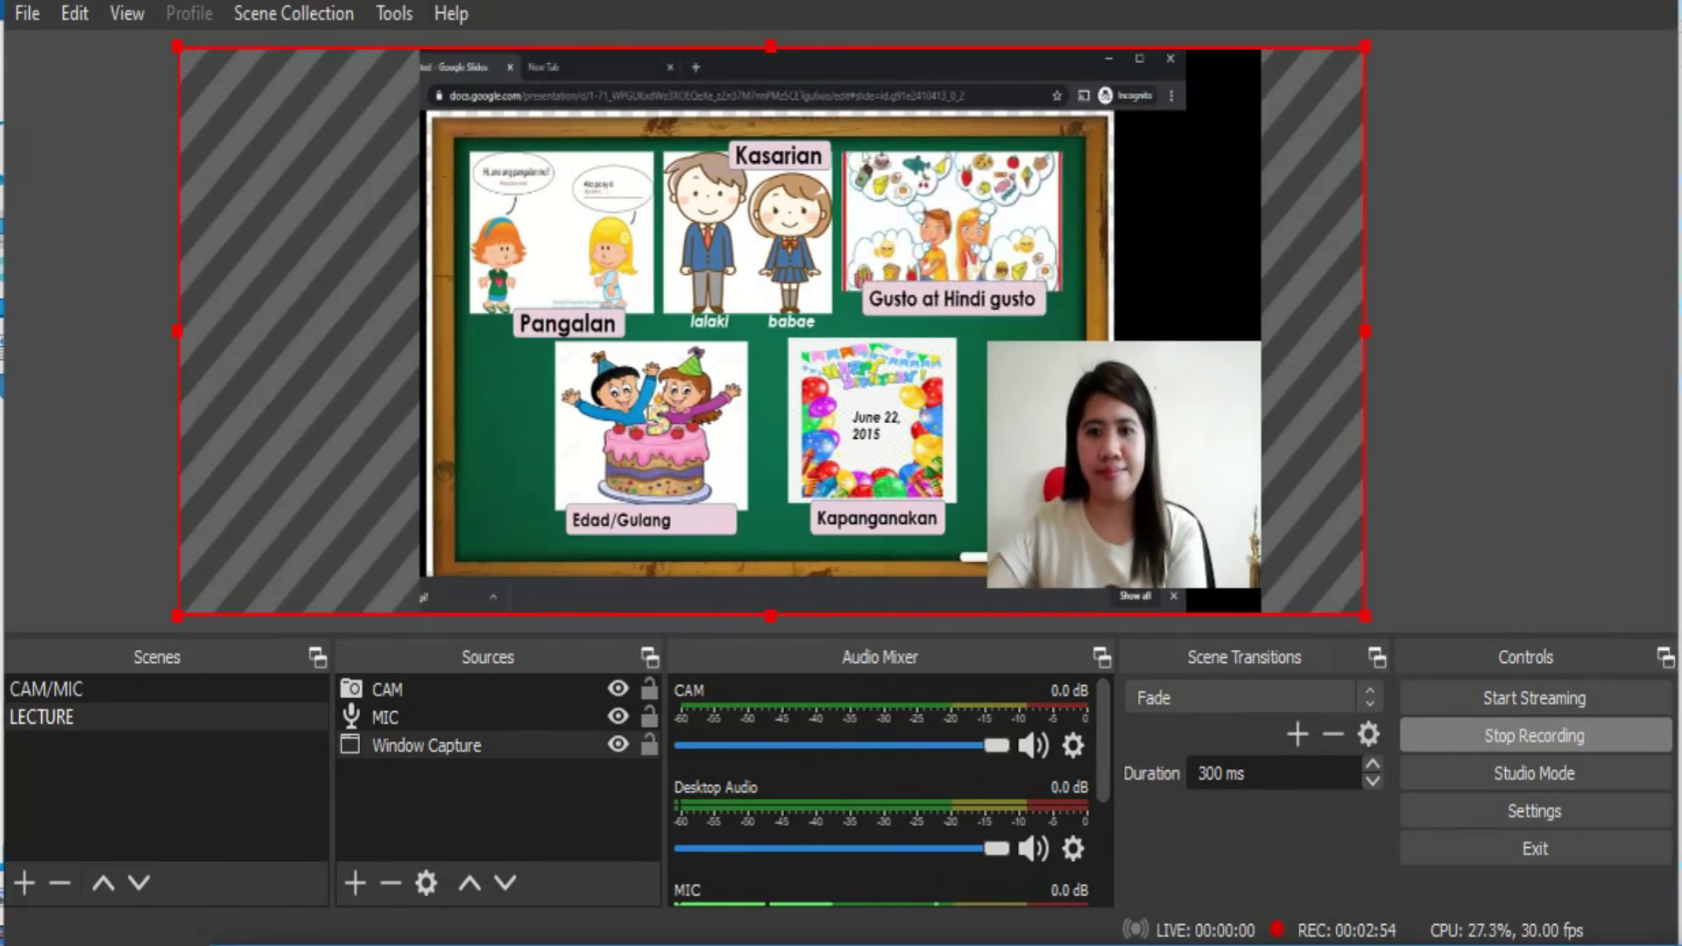
click(1022, 468)
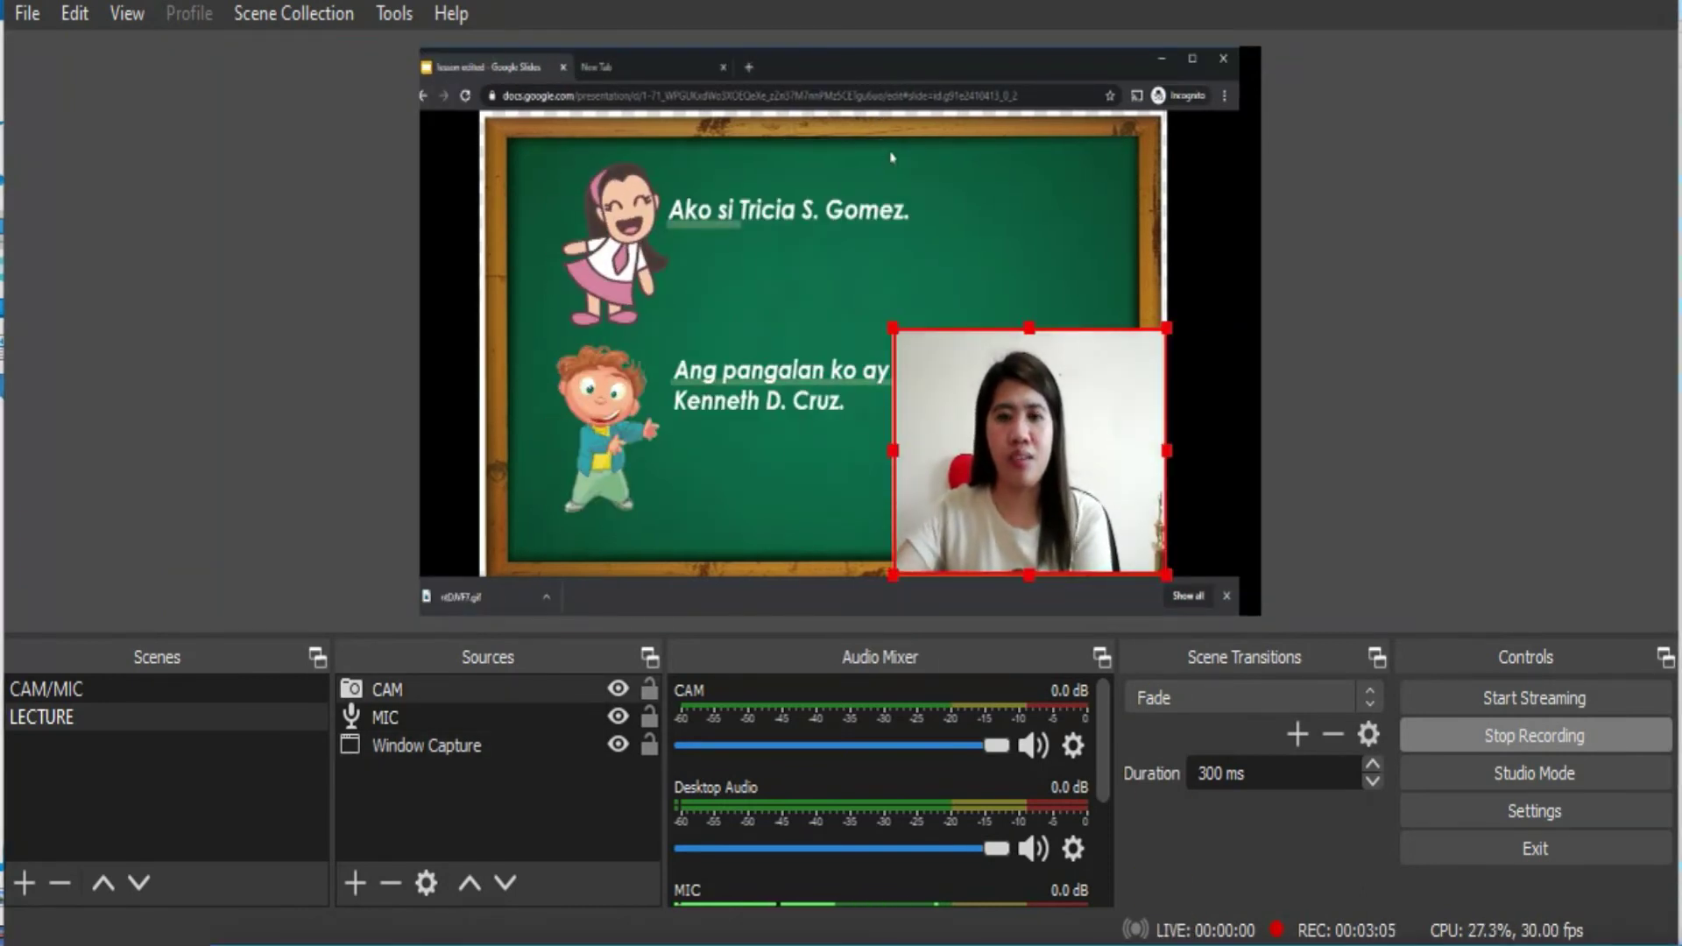
- Advance through Pakinggan Natin and Gawain 1, 2 and 3, then stop the recording
key(Right)
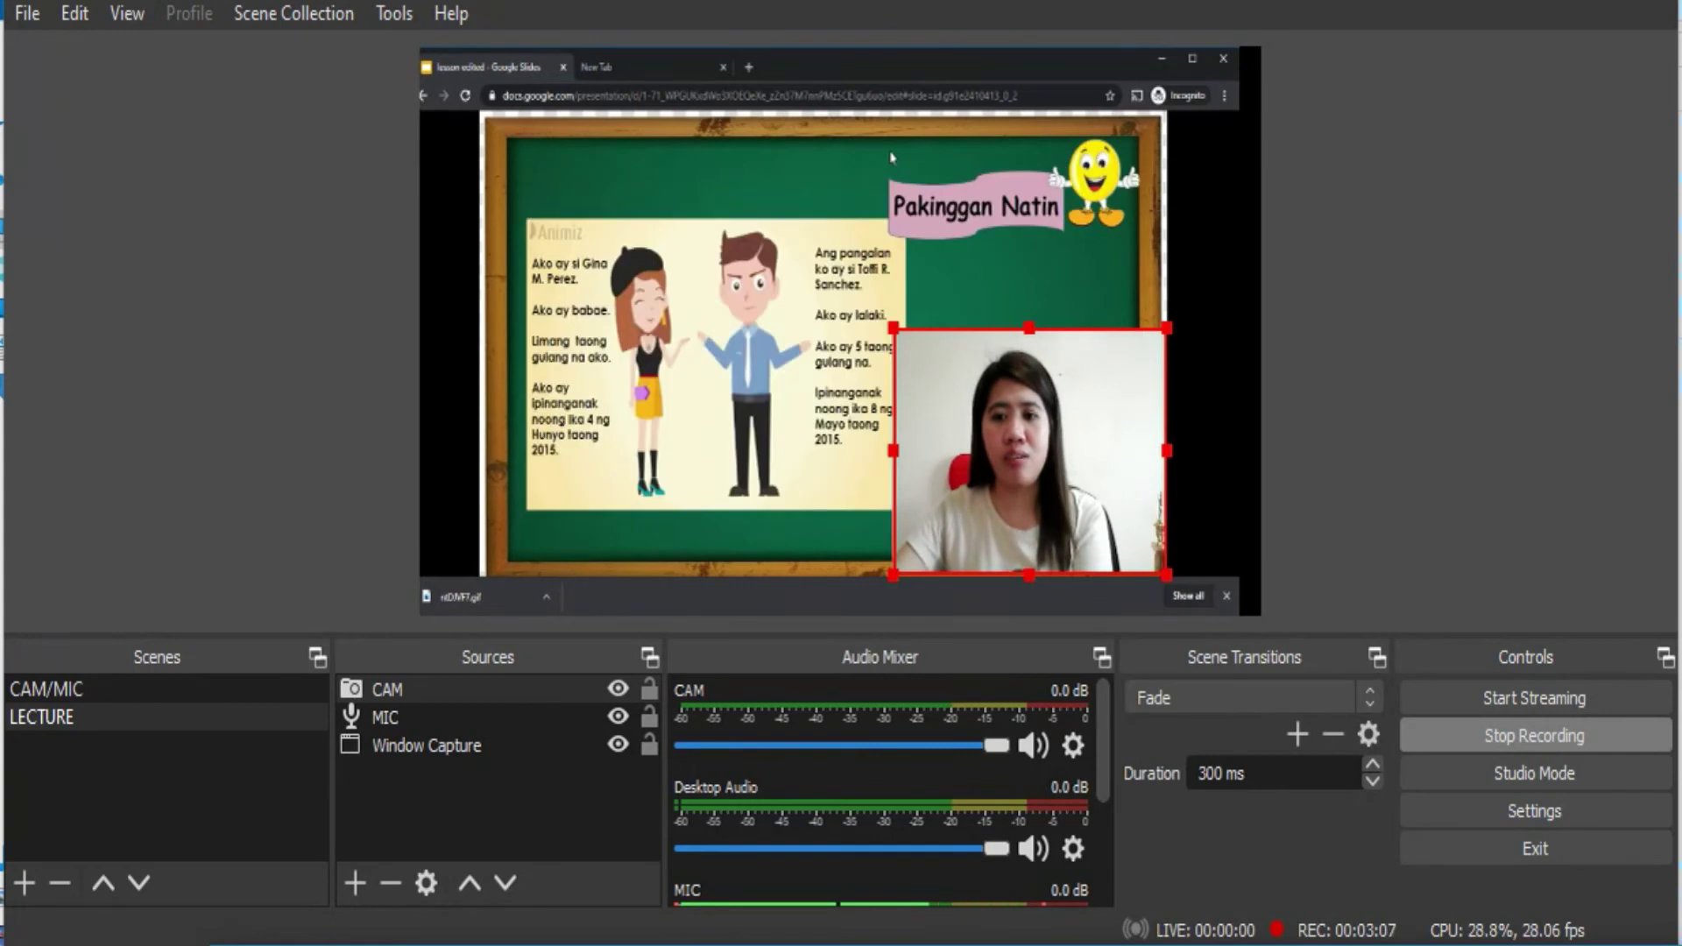
key(Right)
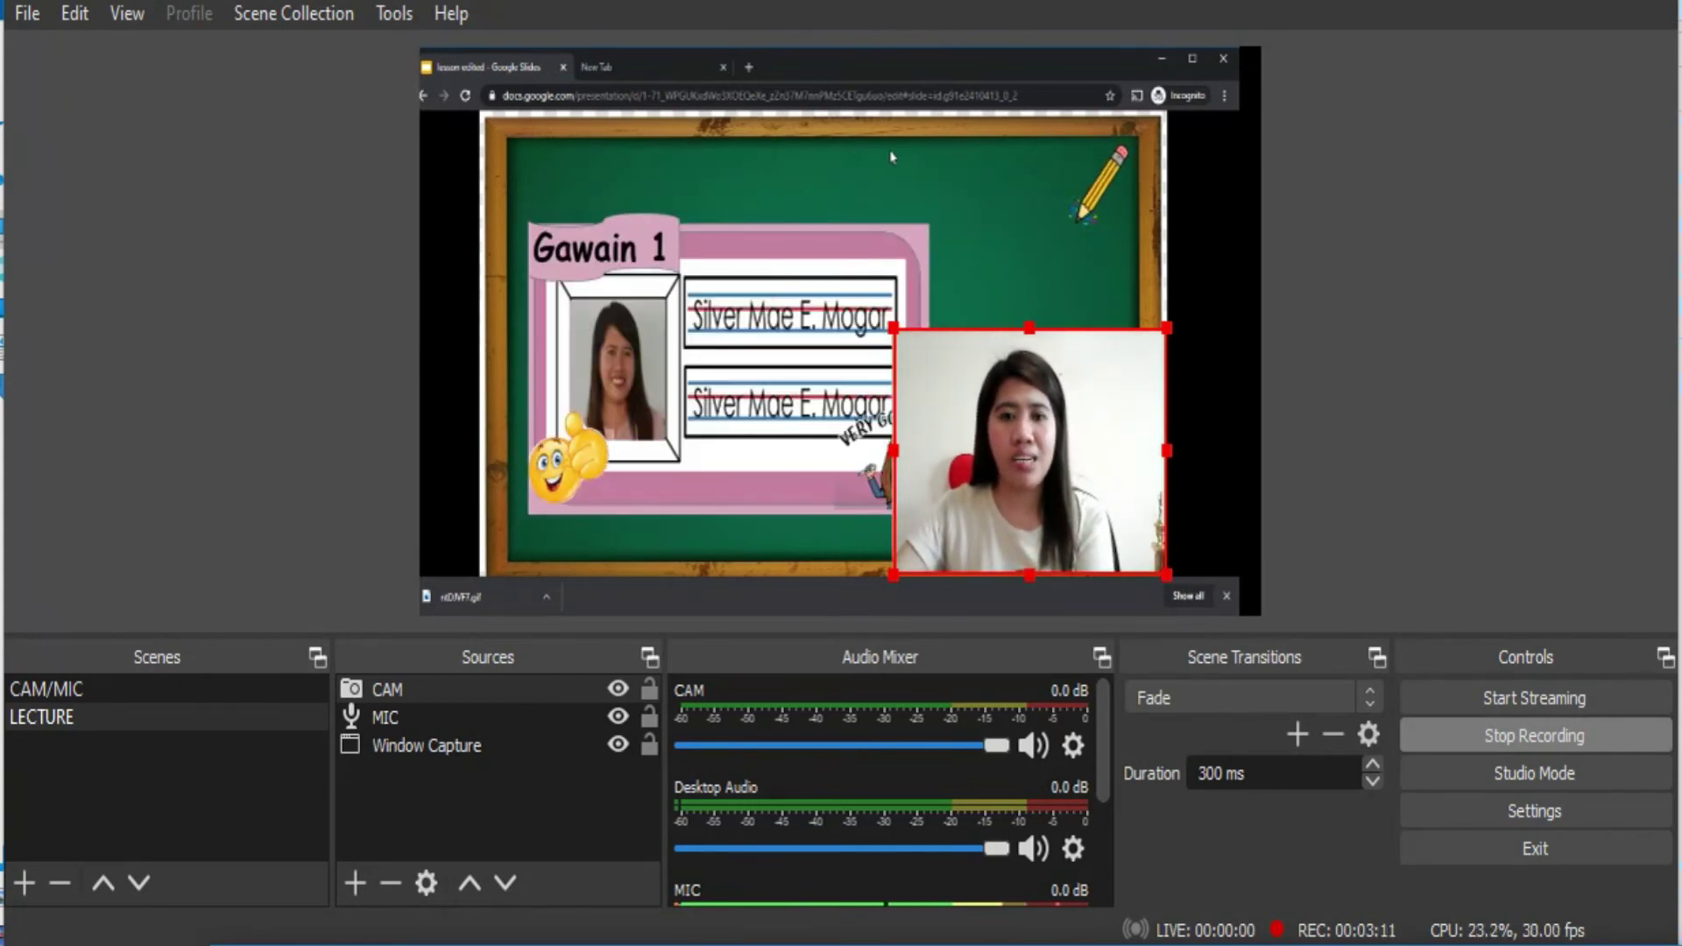
key(Right)
key(Right)
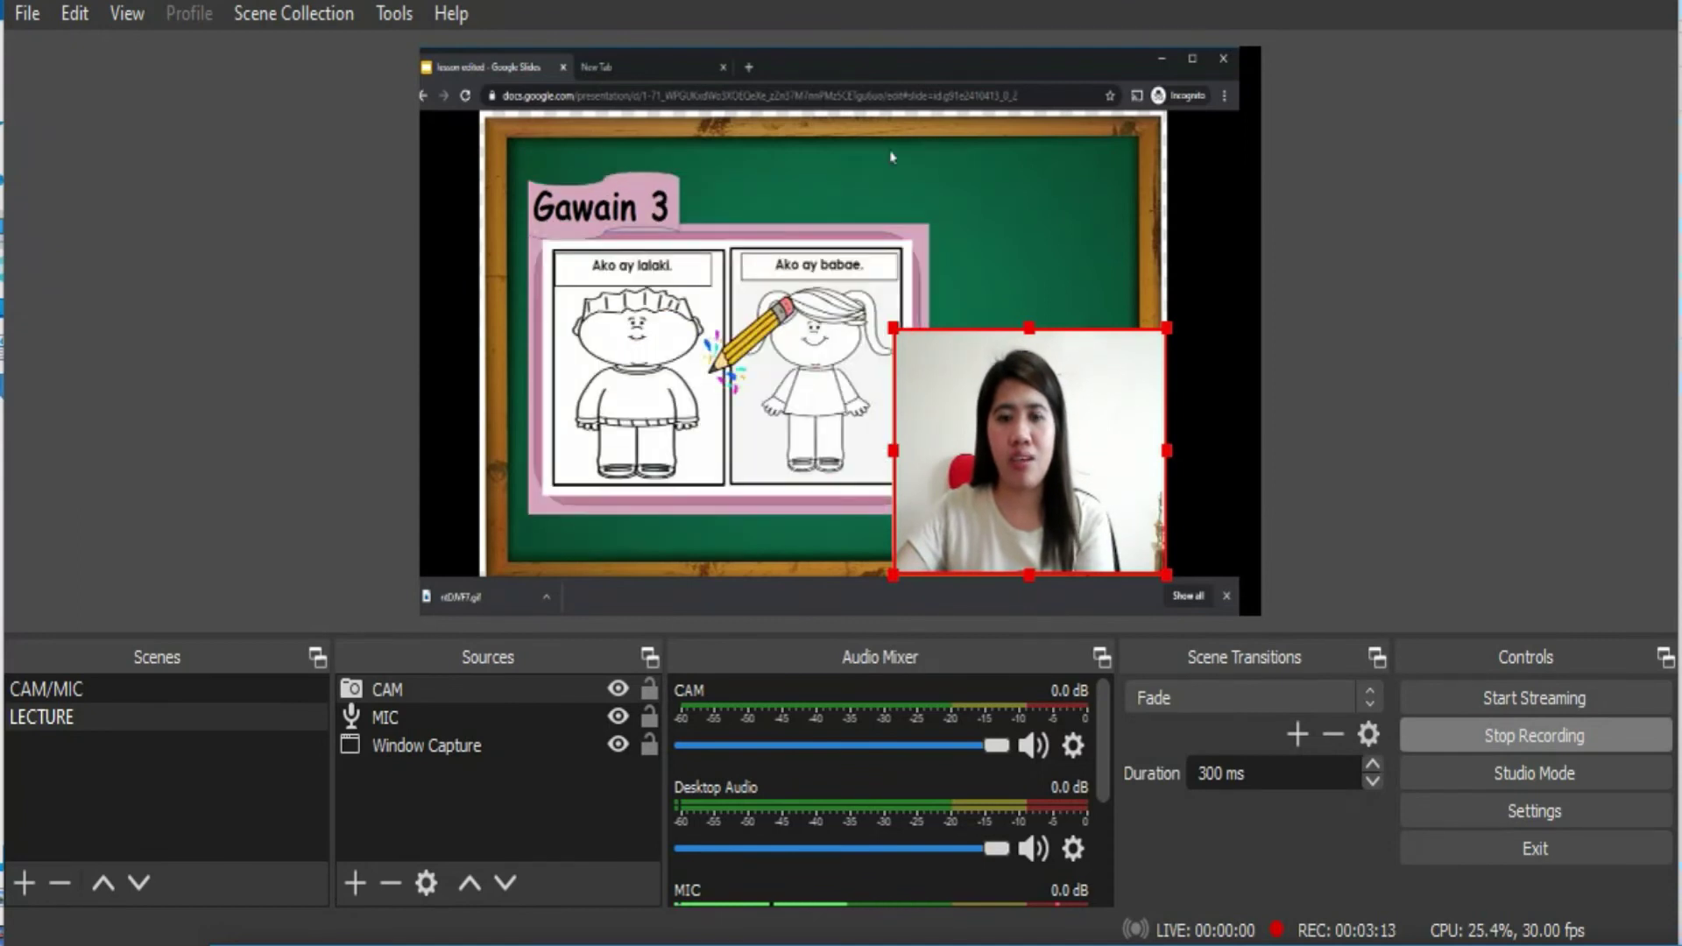
key(Right)
click(1489, 738)
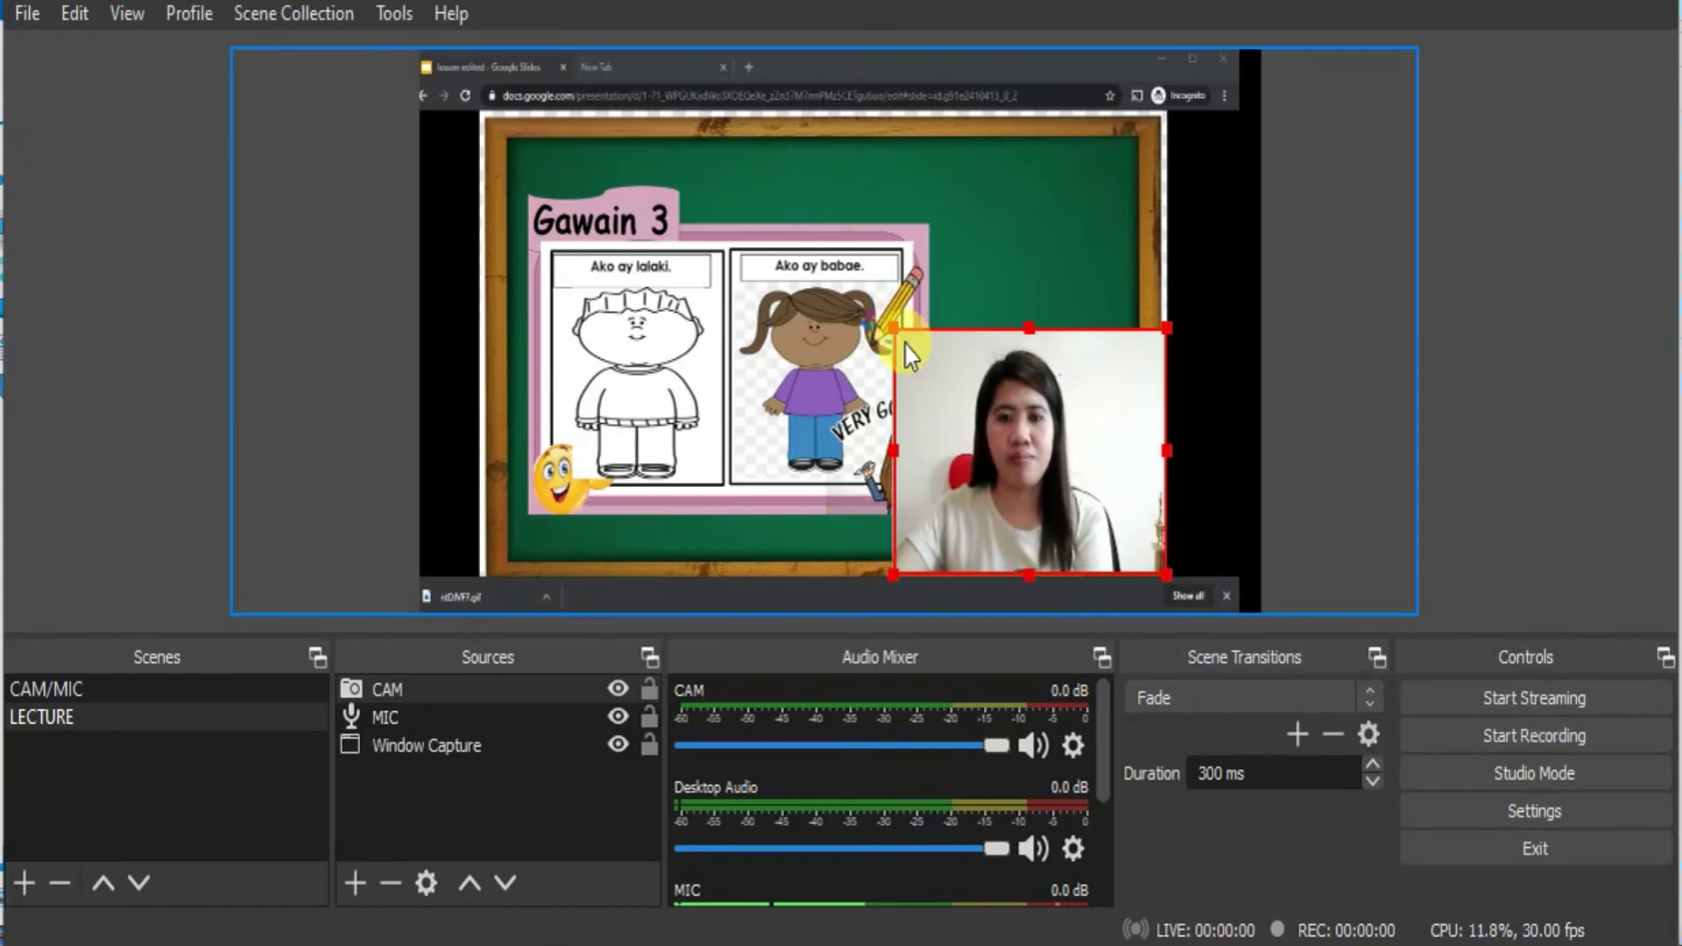
- Shrink the CAM webcam box, then open the saved recordings folder via File > Show Recordings
drag(894, 330, 949, 383)
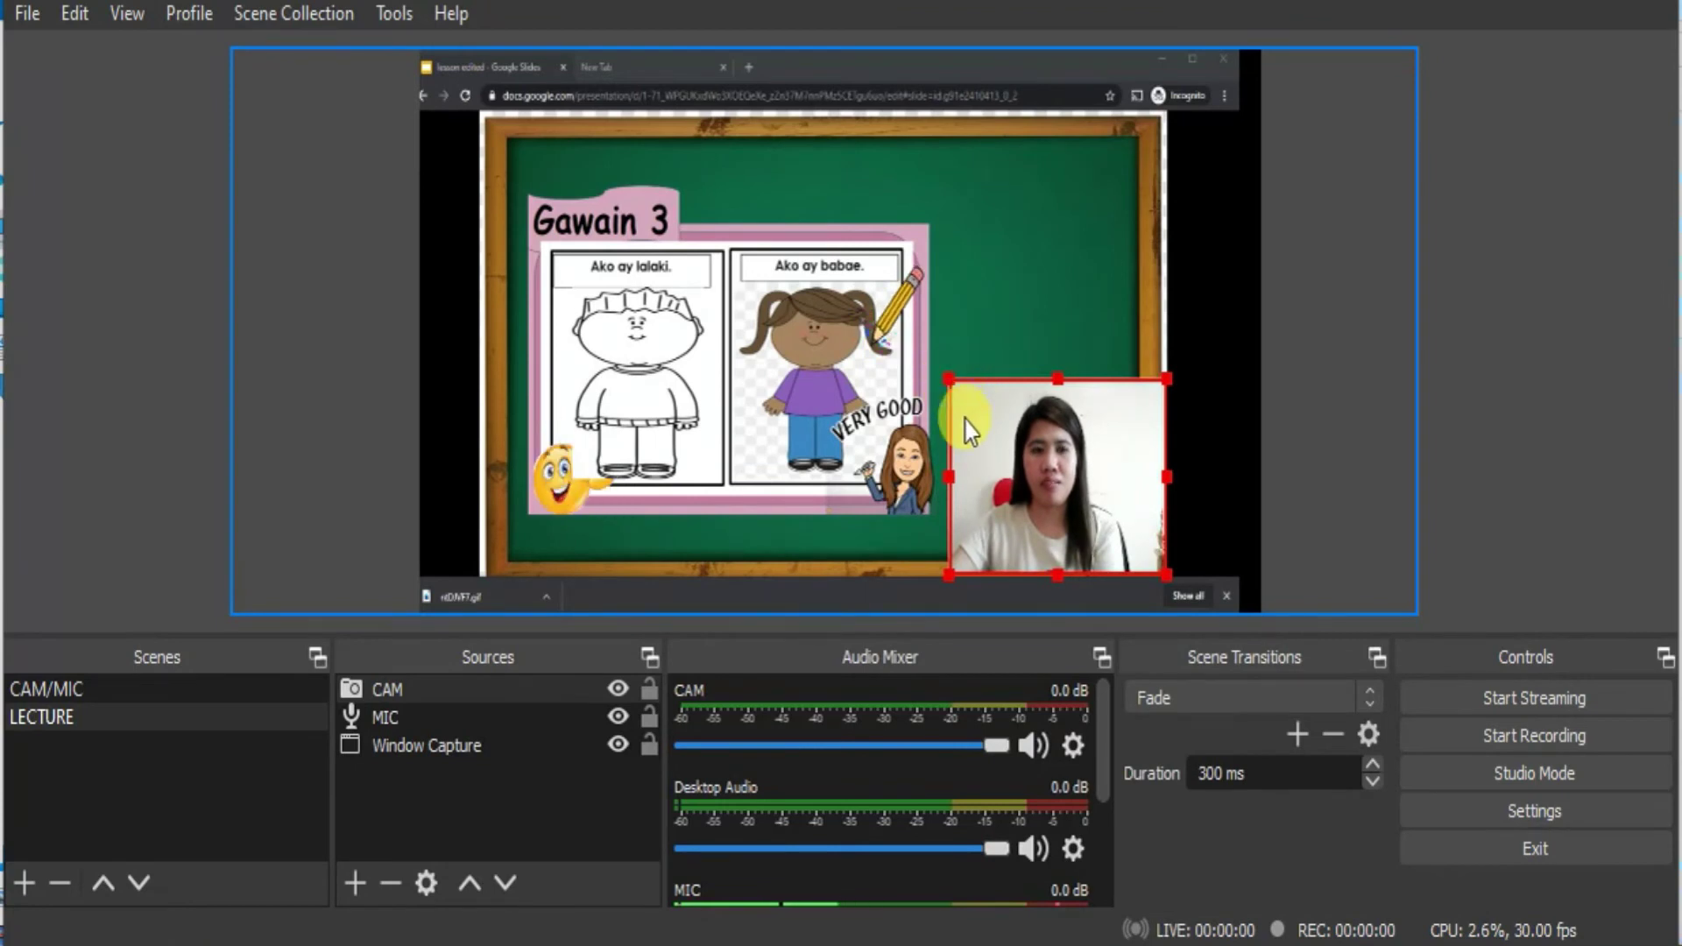
click(25, 17)
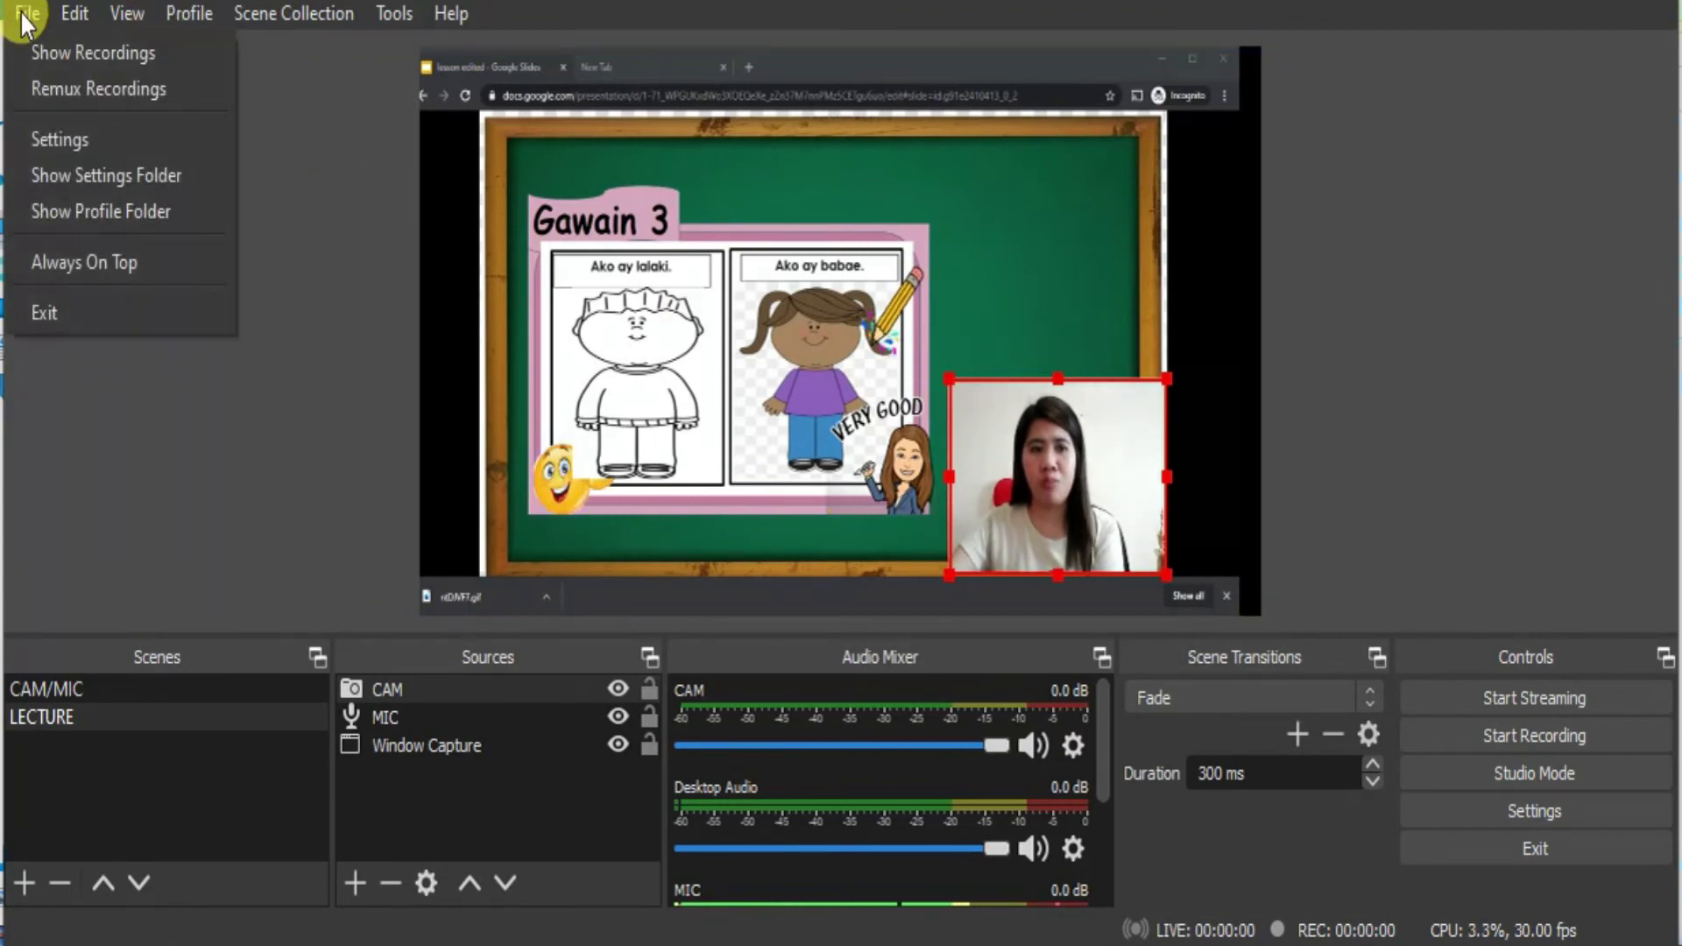
click(35, 50)
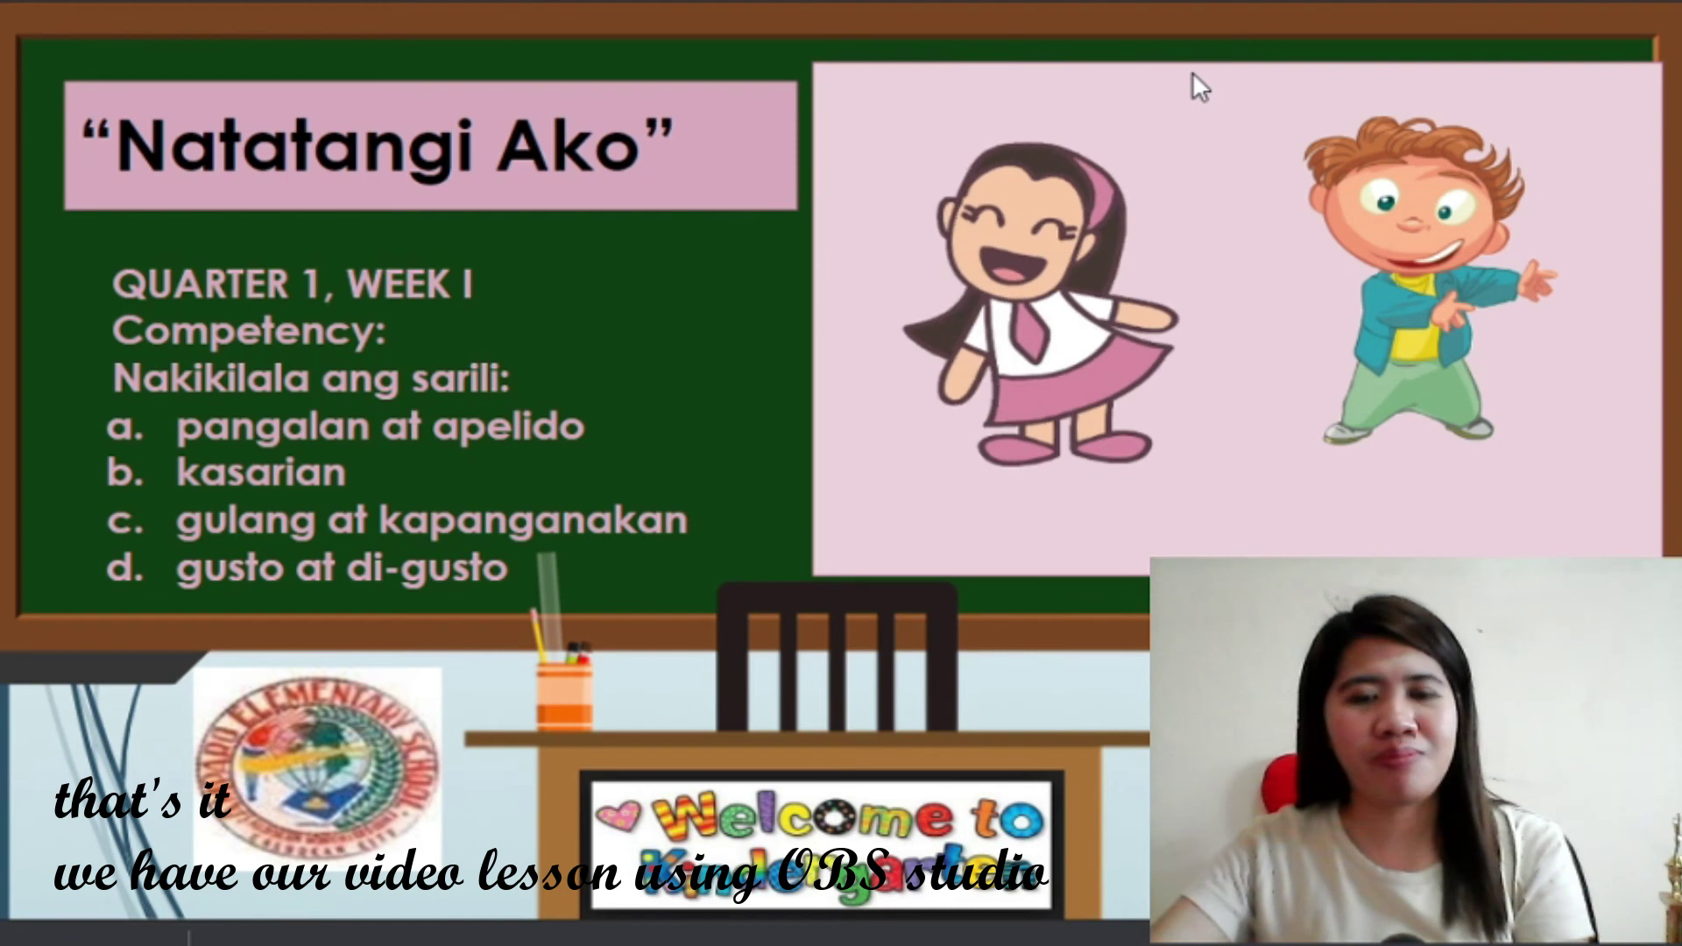
- Skip ahead in the lecture video to the Unang Pagsubok slide with its two speech bubbles
click(1191, 71)
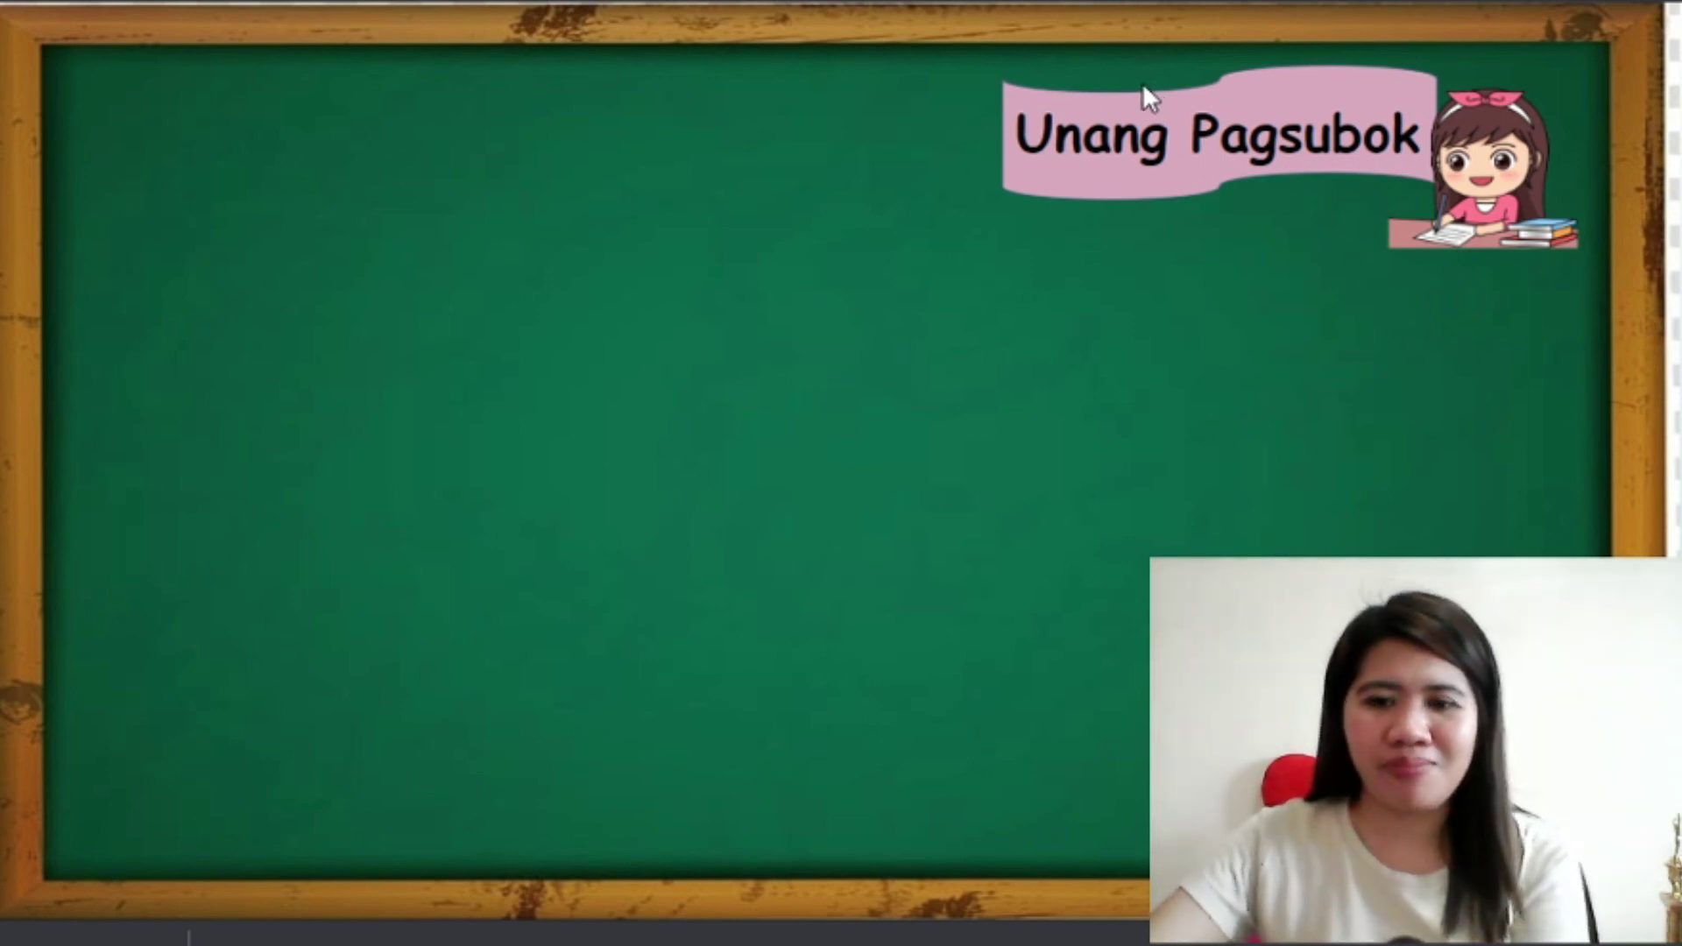
key(Right)
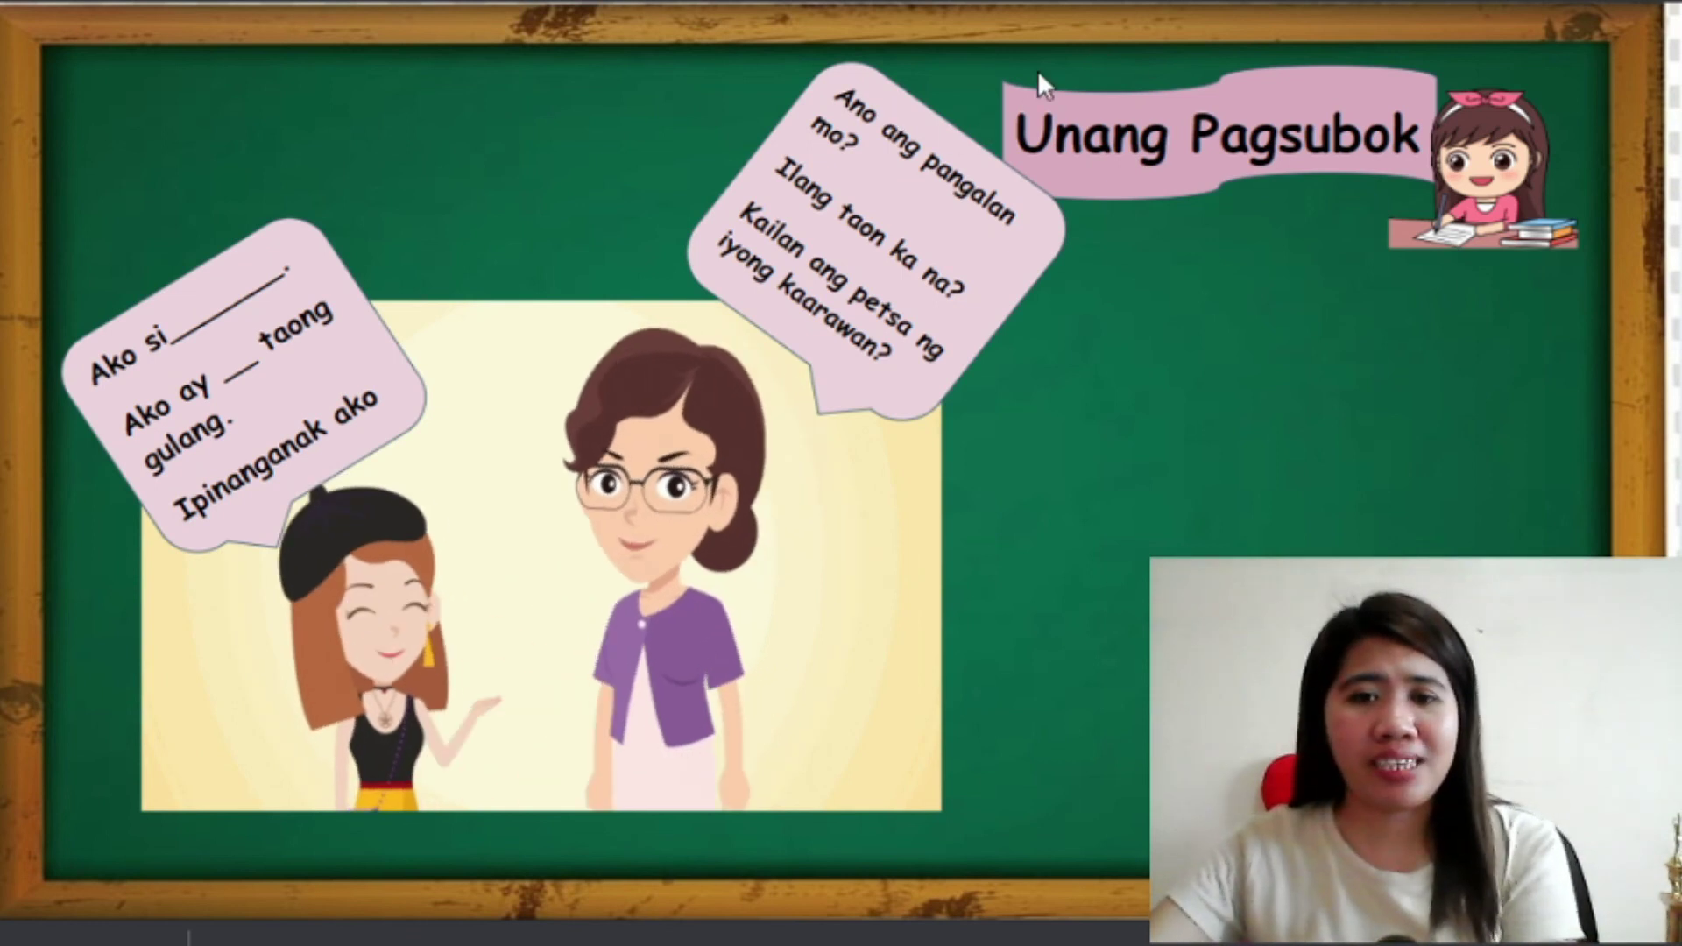